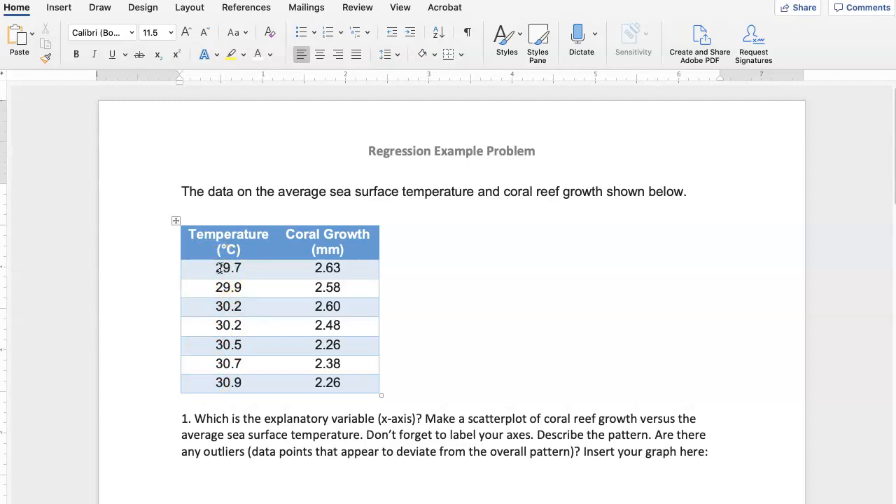
Step: Copy the seven rows of temperature and coral growth values from the table, without the header row
click(211, 268)
drag(212, 269, 337, 386)
key(super+c)
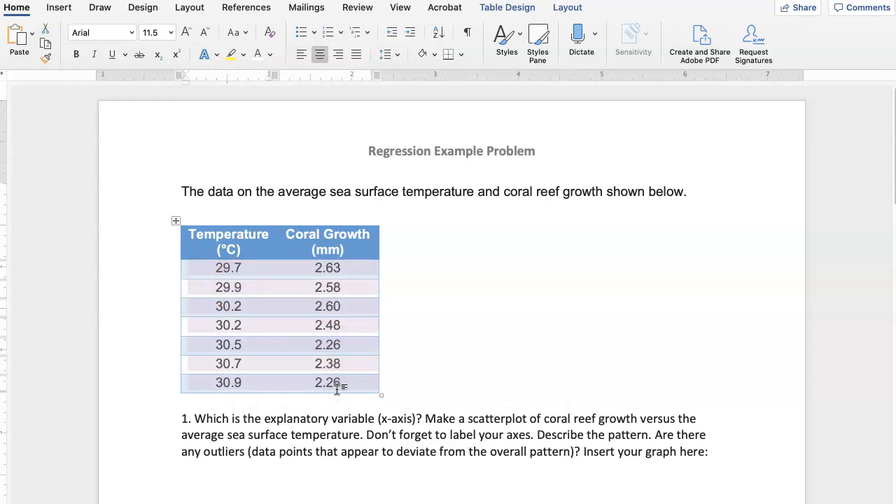
click(420, 340)
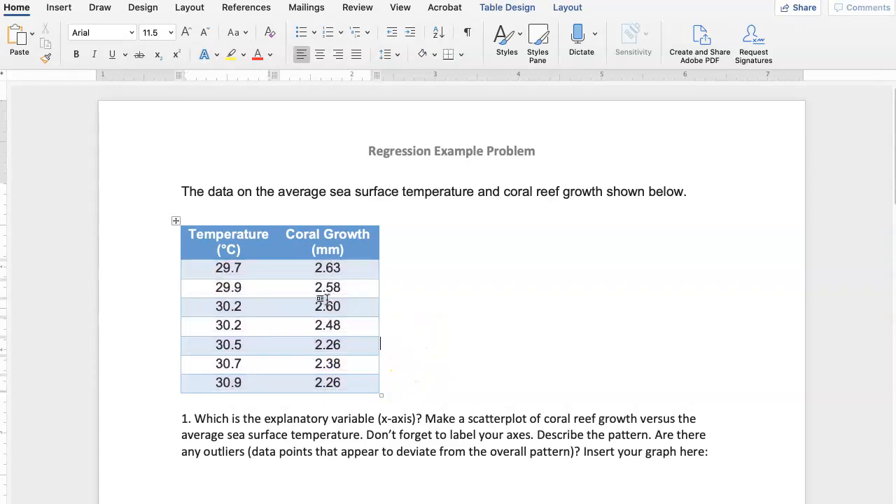
drag(212, 268, 339, 381)
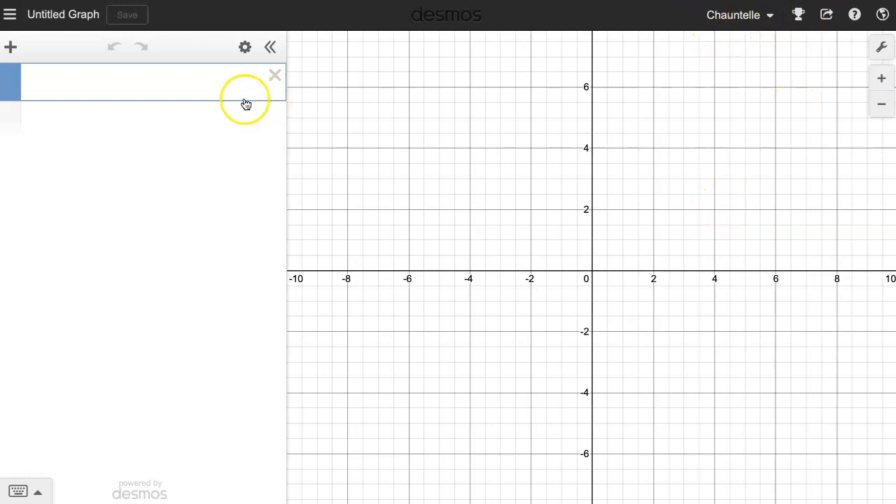
Step: In Desmos, save the blank graph as "Regression Example" and paste the copied data into the first expression line
click(63, 14)
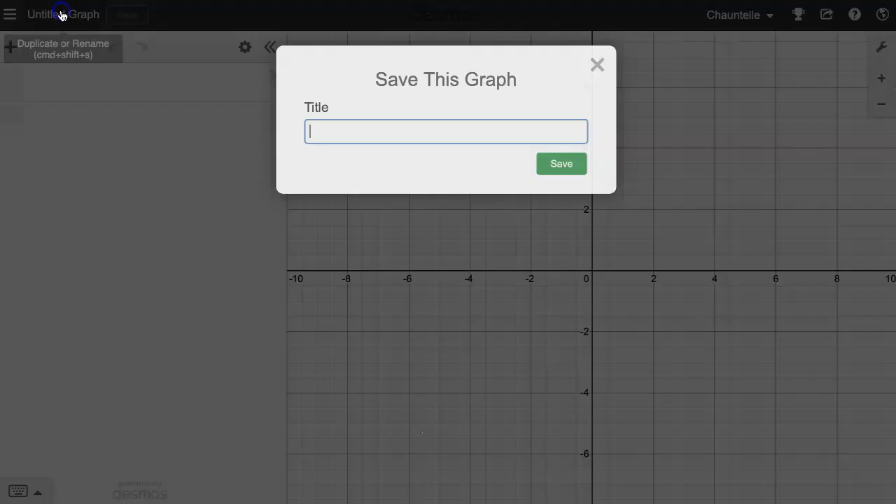
click(380, 135)
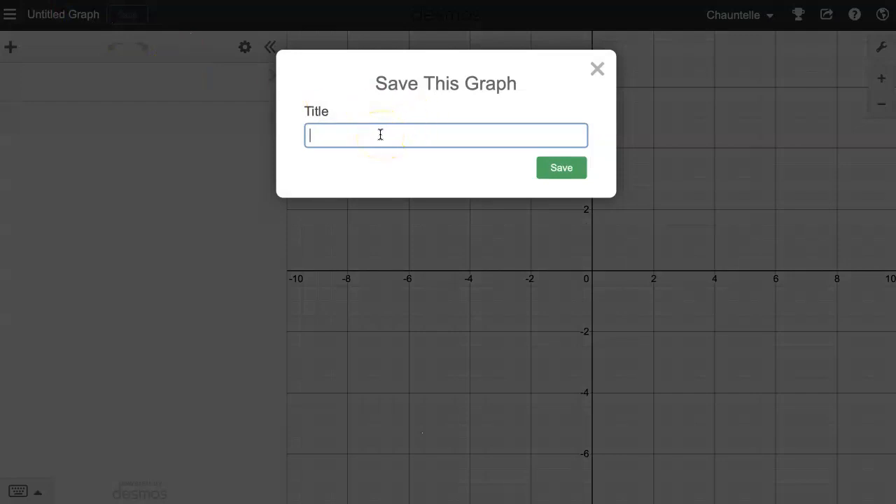
text(Regression Example)
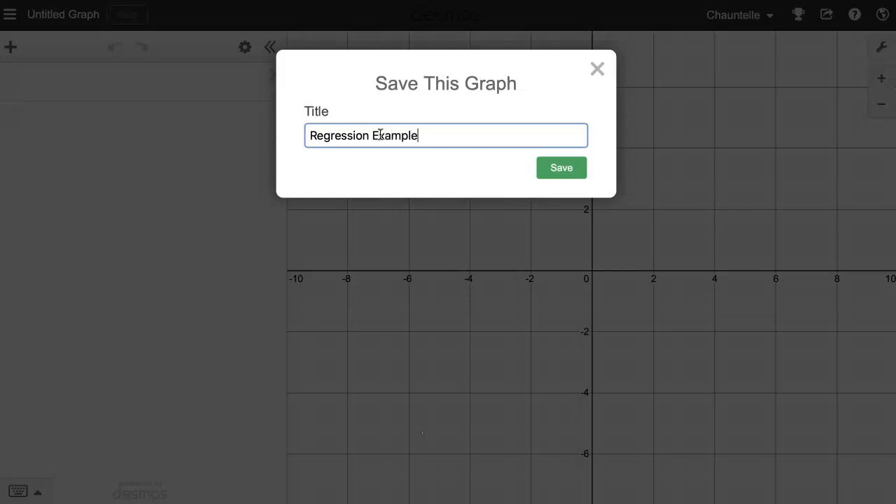
click(560, 168)
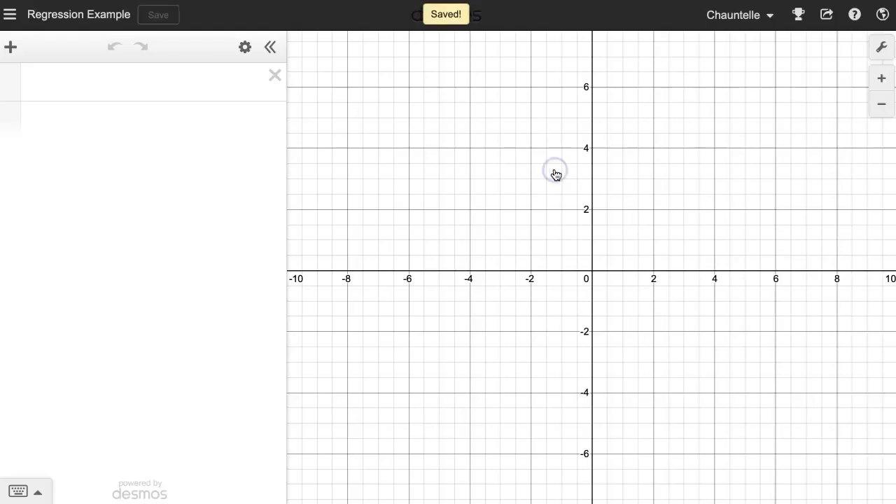
click(73, 81)
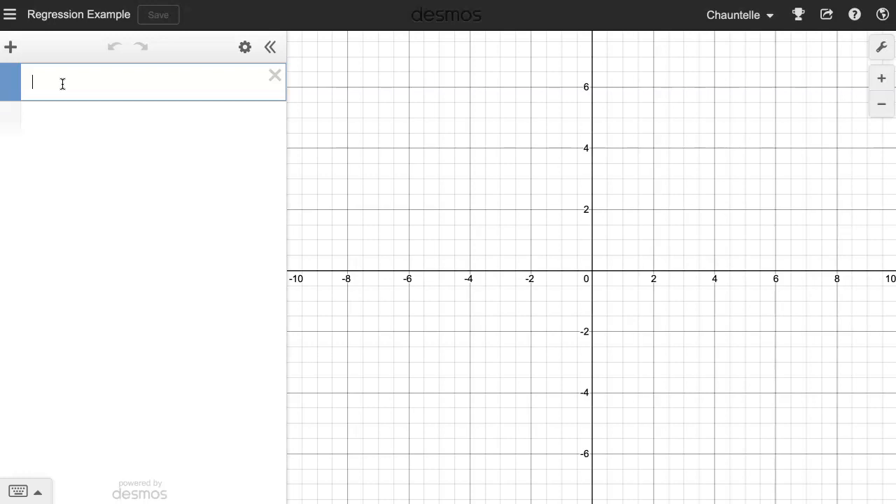
key(super+v)
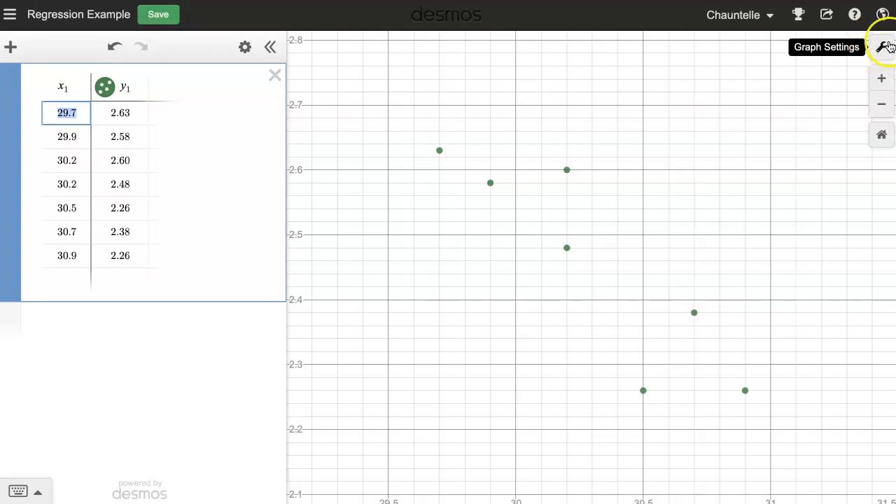
Step: Label the graph's x-axis "Temperature (C)" and its y-axis "Coral Growth (mm)"
click(881, 49)
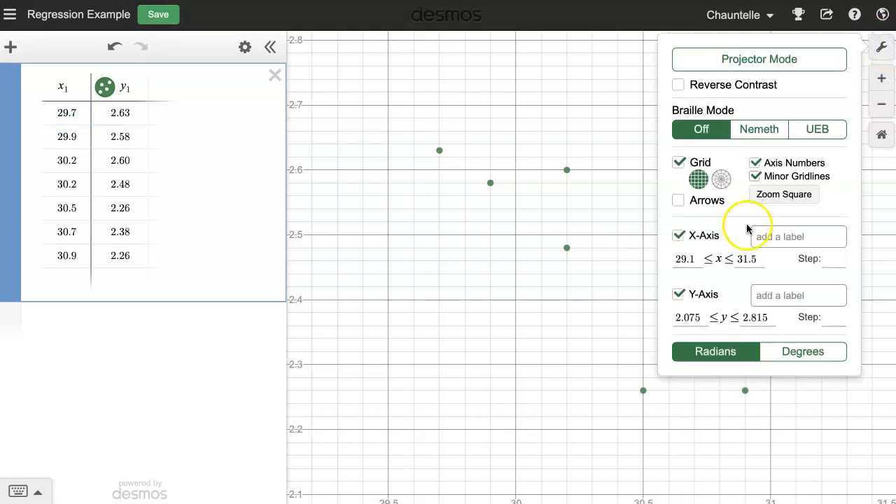
click(773, 236)
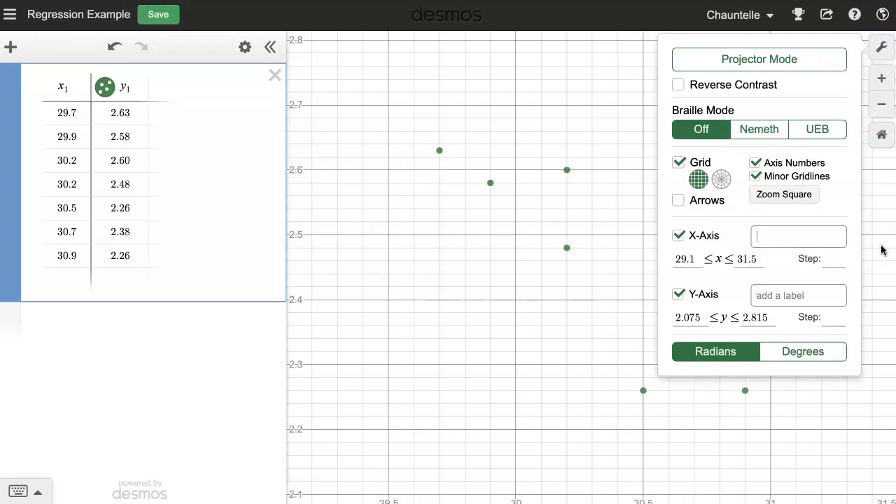
text(Temper)
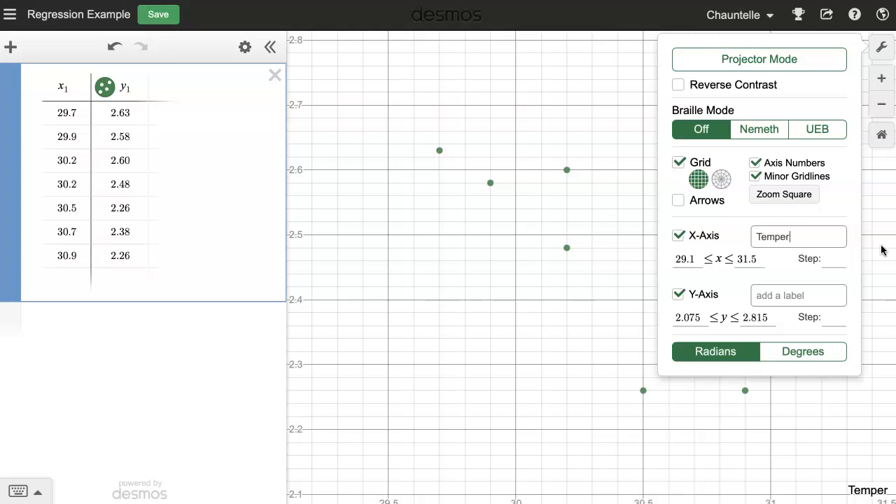
text(ature (C))
click(779, 301)
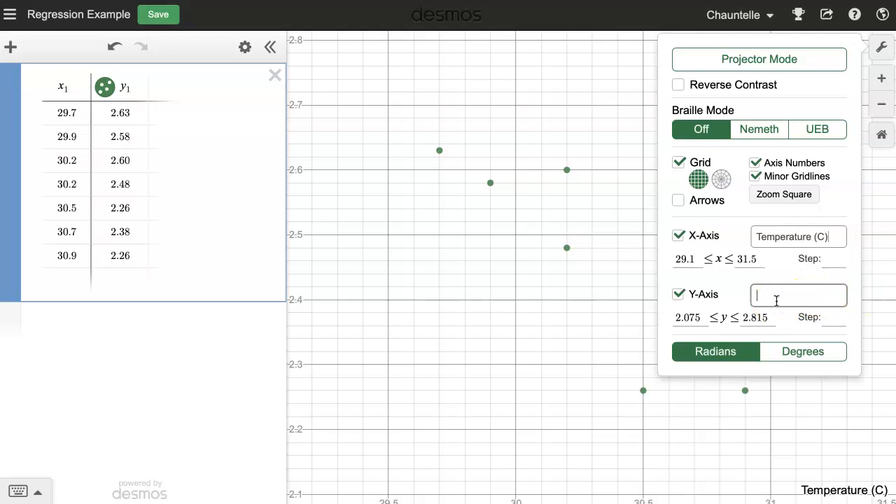
text(Coral Growth (mm))
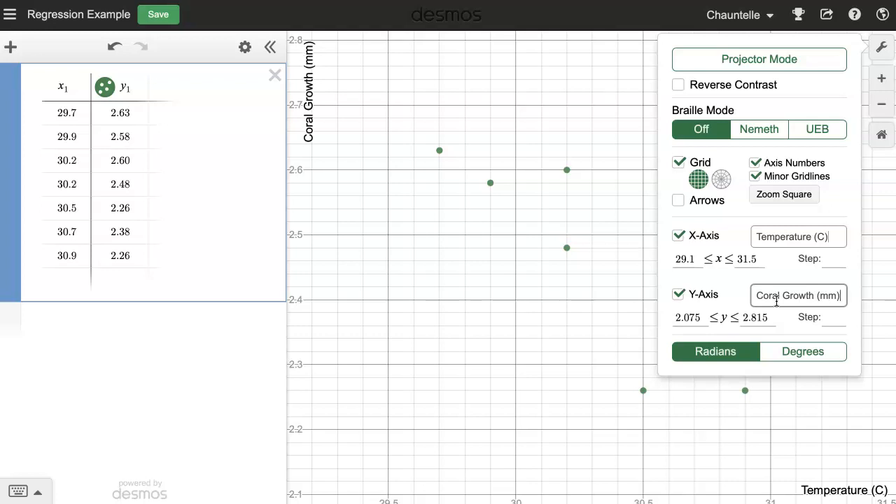
click(503, 272)
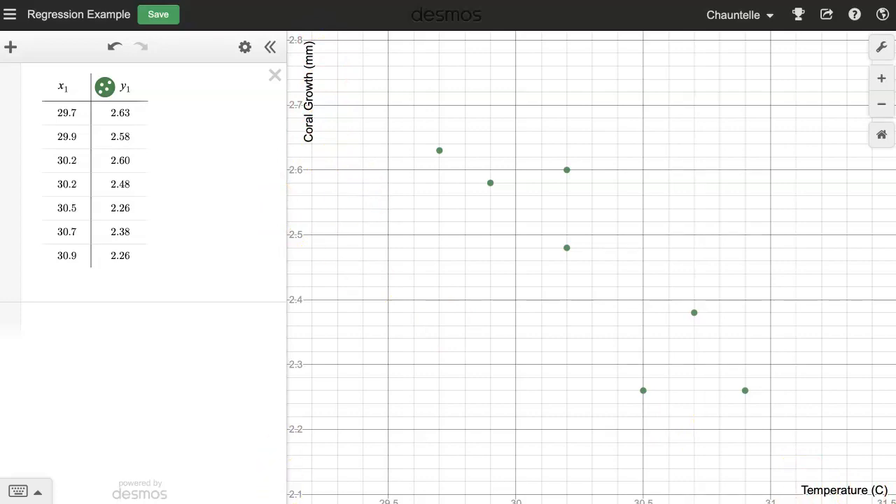
Step: Switch to the Word document and examine question 1 and the space for the graph below it
click(392, 503)
click(383, 439)
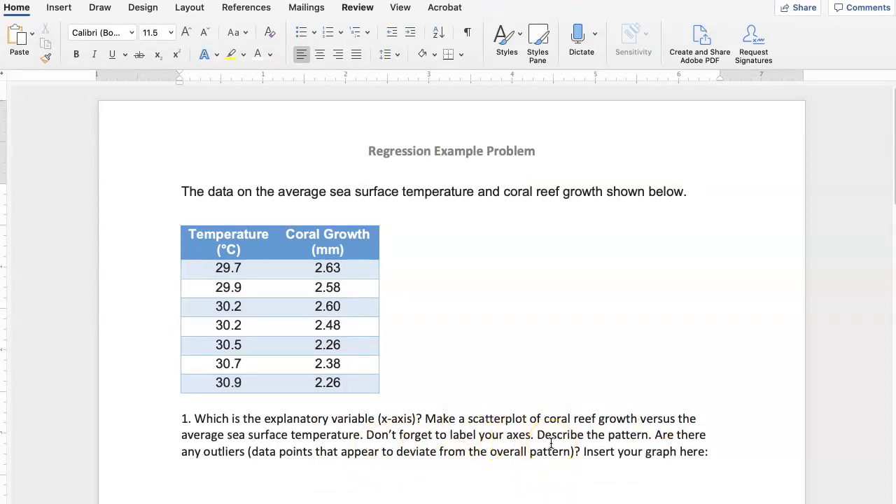
scroll(501, 474, down, 3)
scroll(500, 473, down, 1)
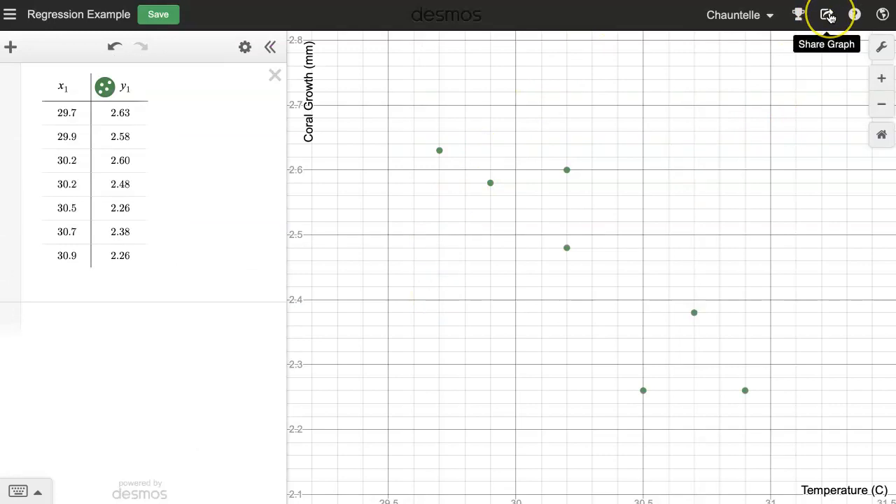
Step: In Desmos, export the scatterplot as a Medium Square PNG with thin lines, allowing the site to download files
click(826, 15)
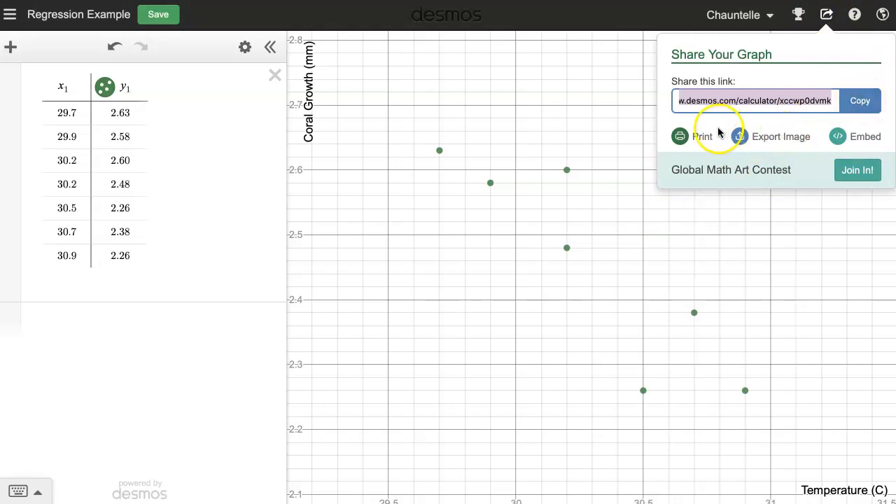
click(777, 140)
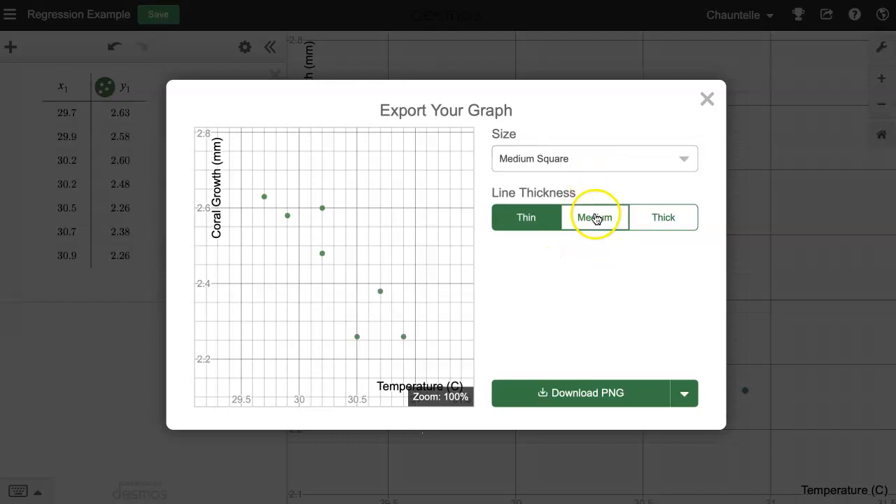
click(600, 217)
click(663, 223)
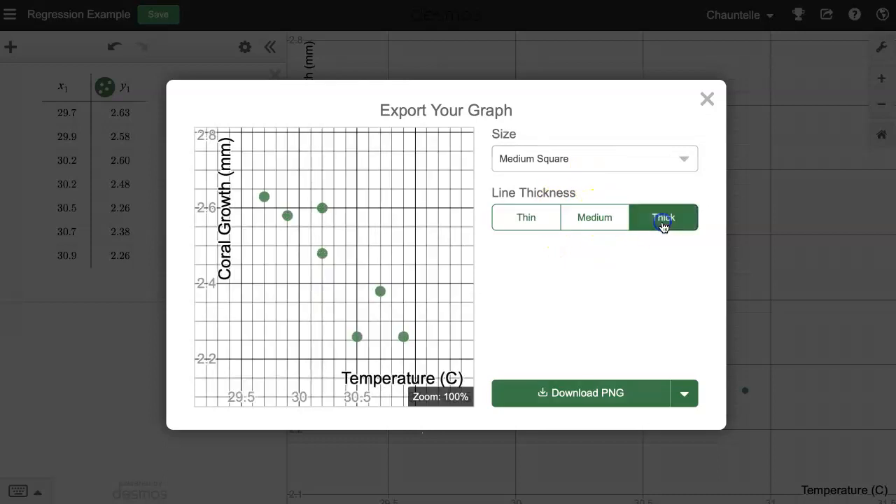
click(534, 218)
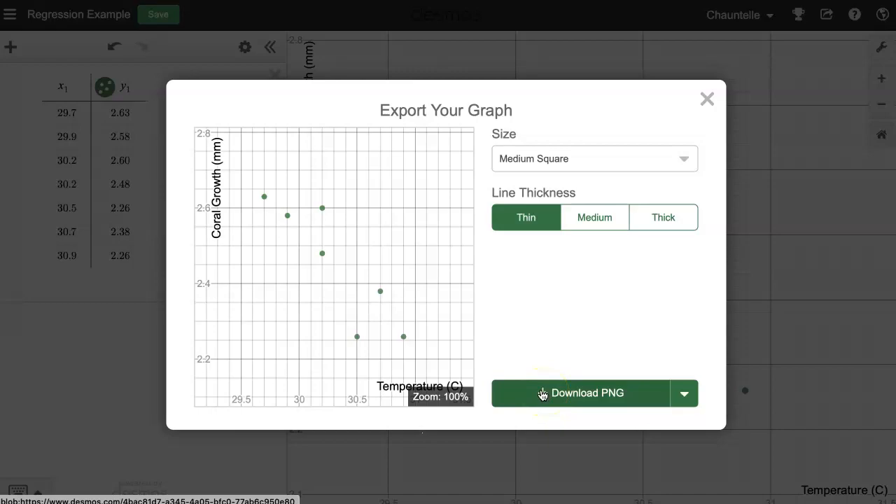
click(542, 394)
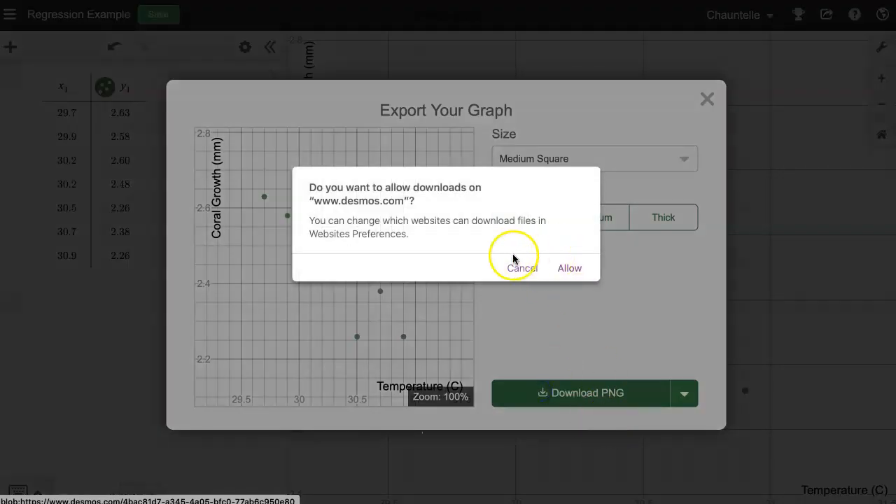
click(570, 268)
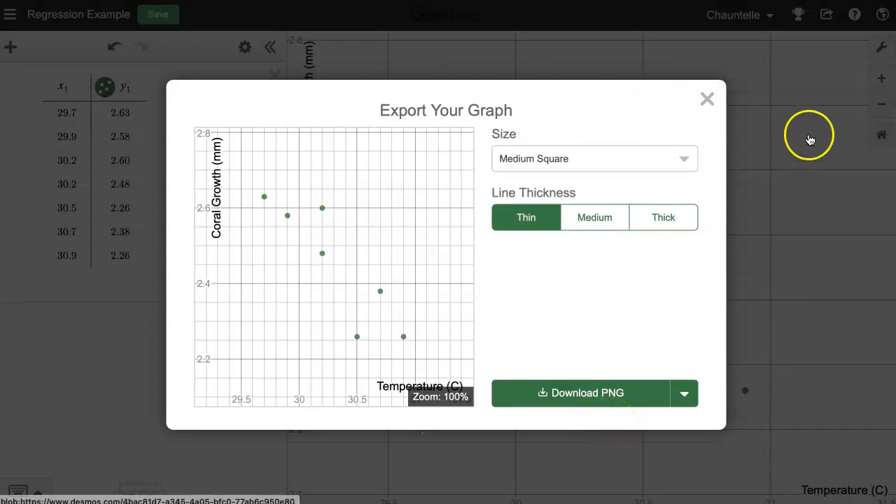
click(707, 98)
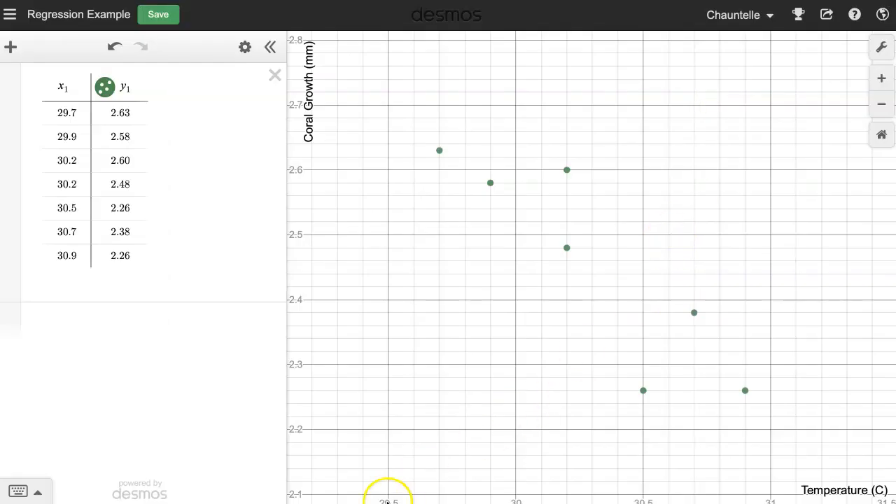
Step: In the Word document, insert desmos-graph-8.png from the Downloads folder on a new line below question 1
key(super+Tab)
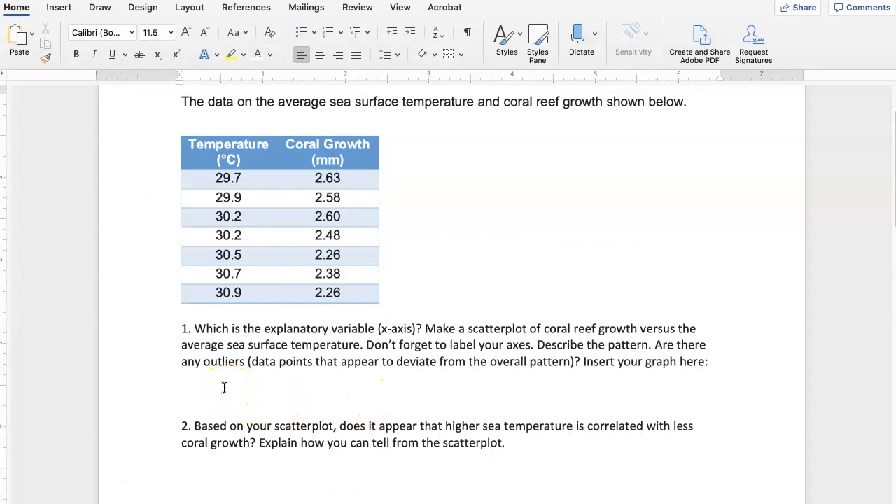
click(182, 380)
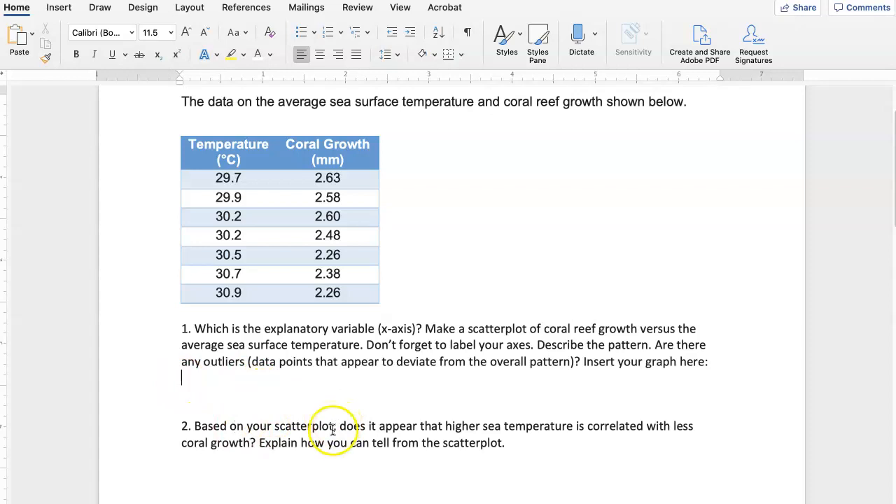
key(Return)
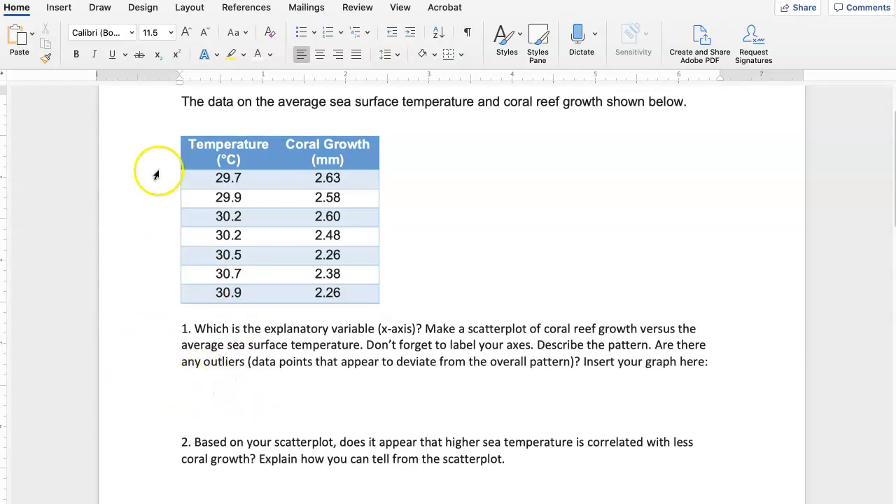
click(58, 8)
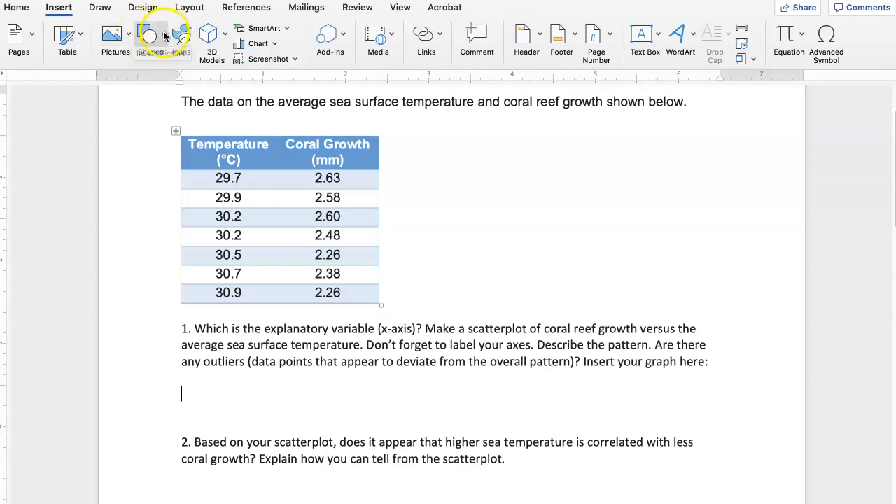
click(127, 37)
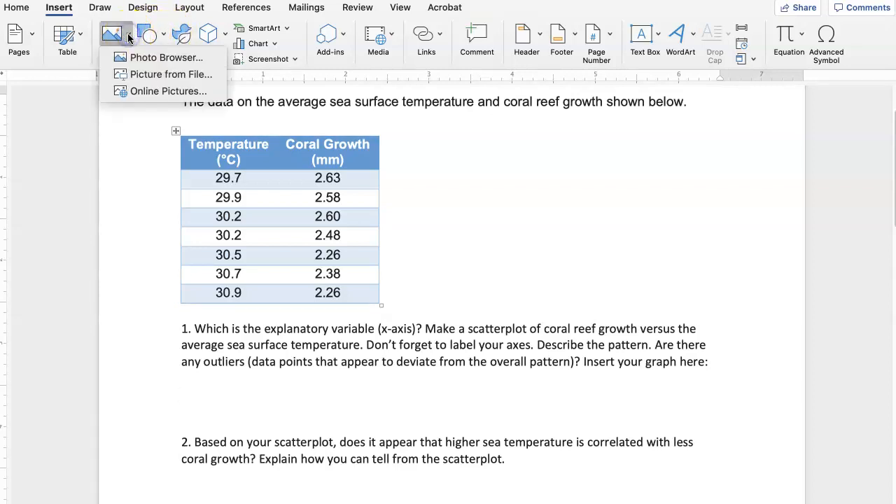
click(140, 76)
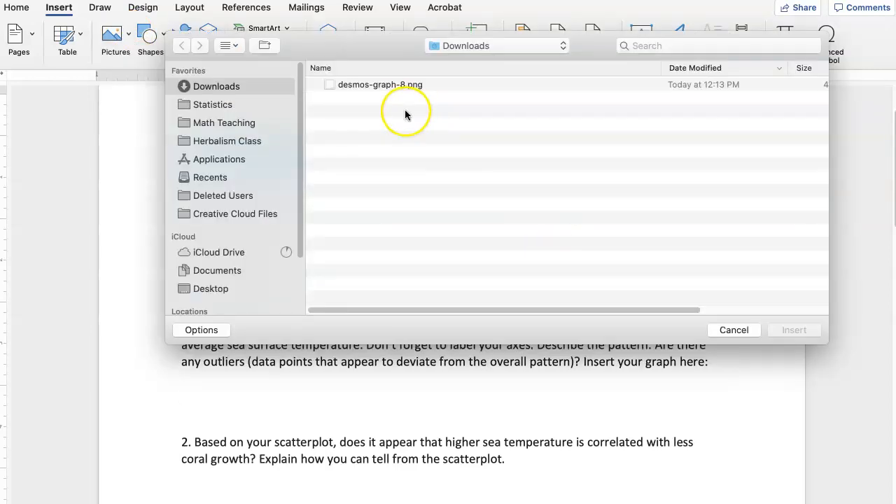
click(358, 84)
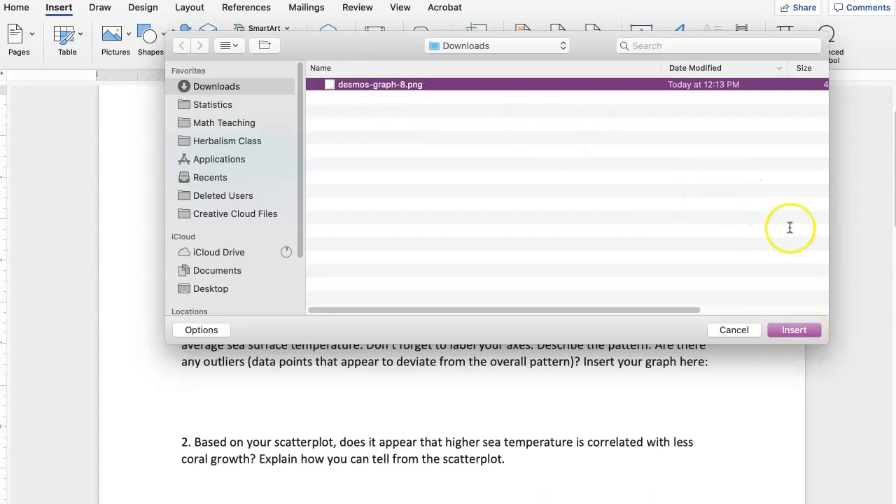
click(795, 331)
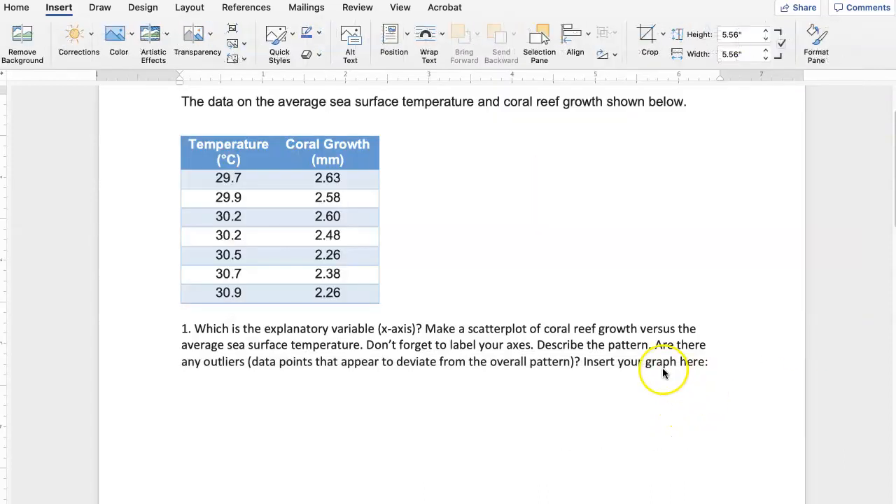
Step: Reduce the height of the scatterplot picture inserted below question 1 to 5.1"
scroll(470, 413, down, 5)
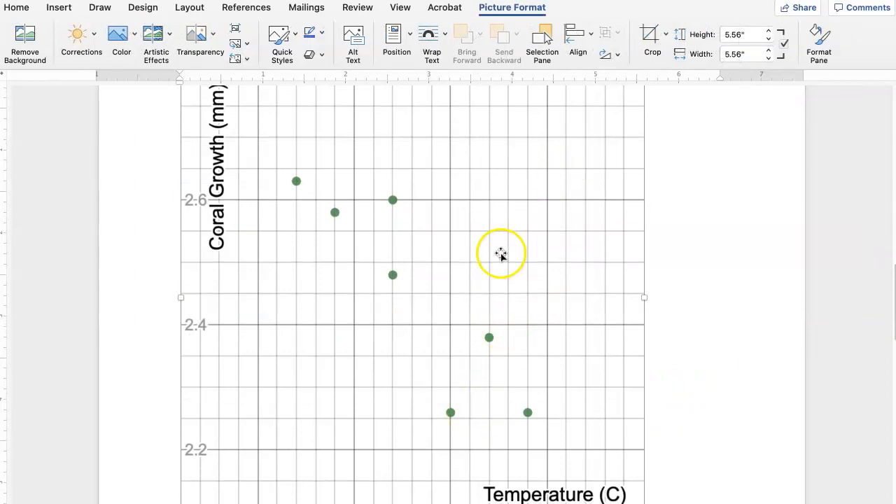
right_click(547, 221)
scroll(581, 180, up, 2)
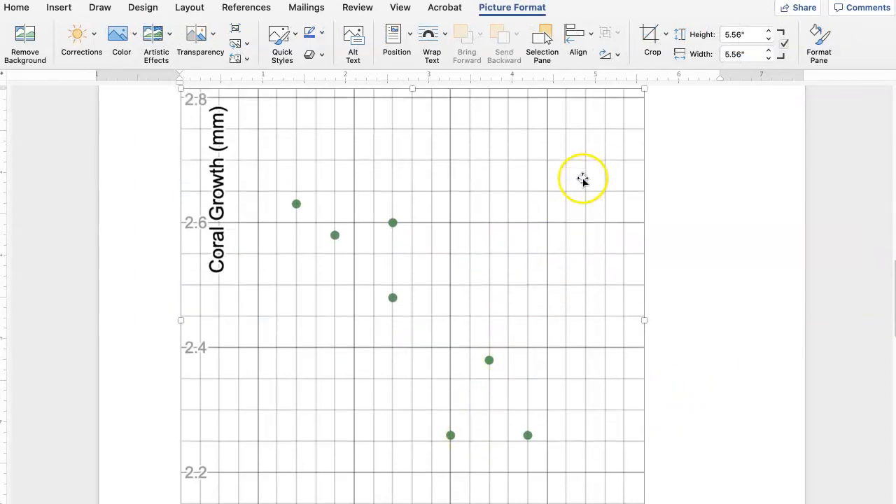
click(499, 8)
click(499, 8)
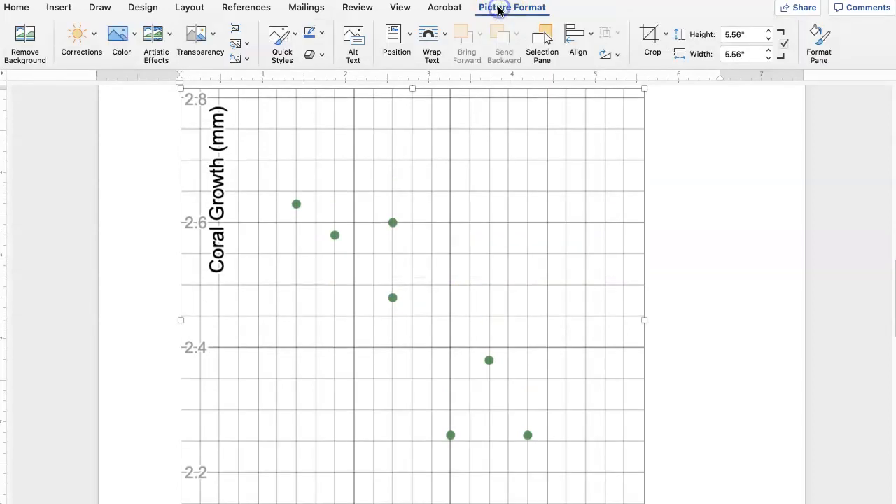
click(769, 39)
click(769, 39)
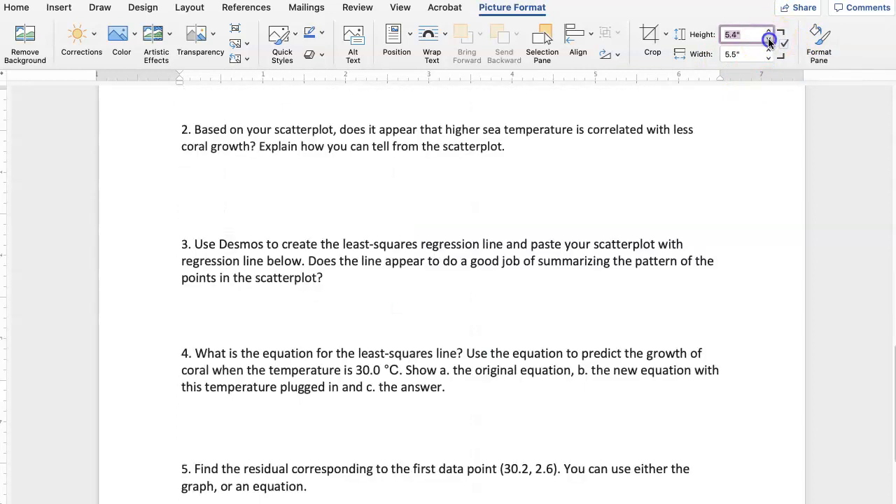
scroll(598, 172, up, 10)
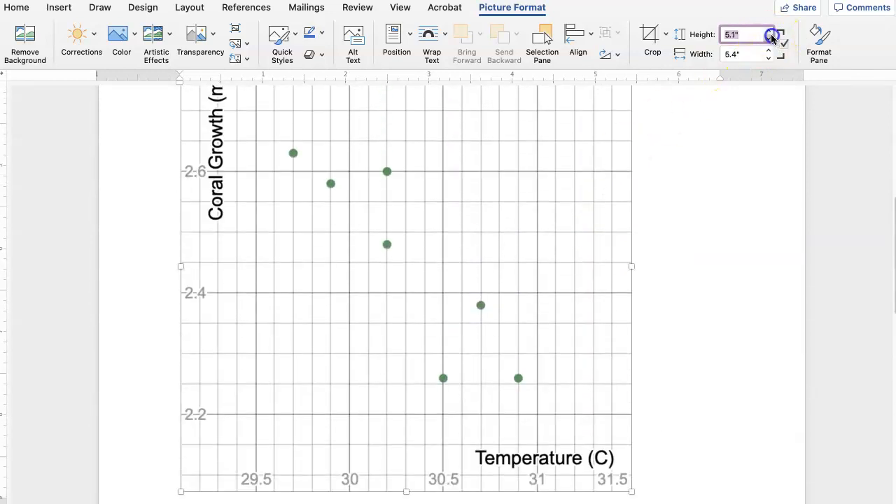
Step: Set the scatterplot picture to 2.29" by 2.29", and shrink it proportionally to 1.92" by 1.92"
click(744, 33)
key(Tab)
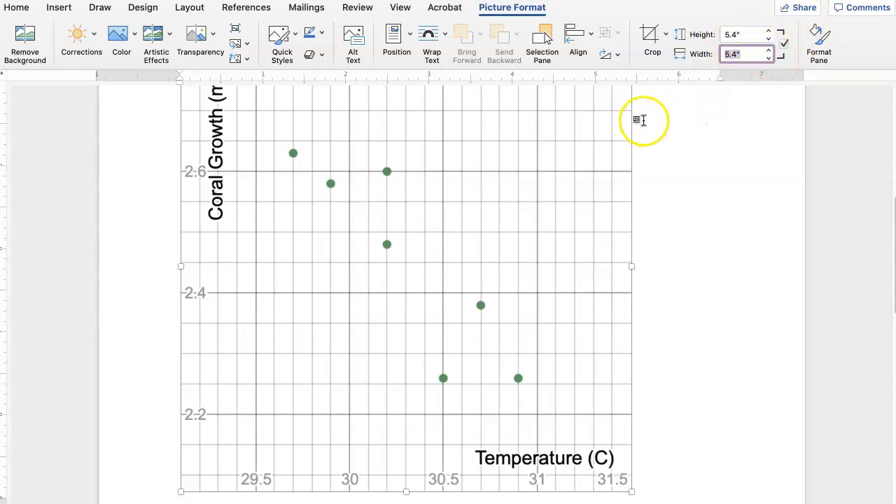
text(2.29)
key(Return)
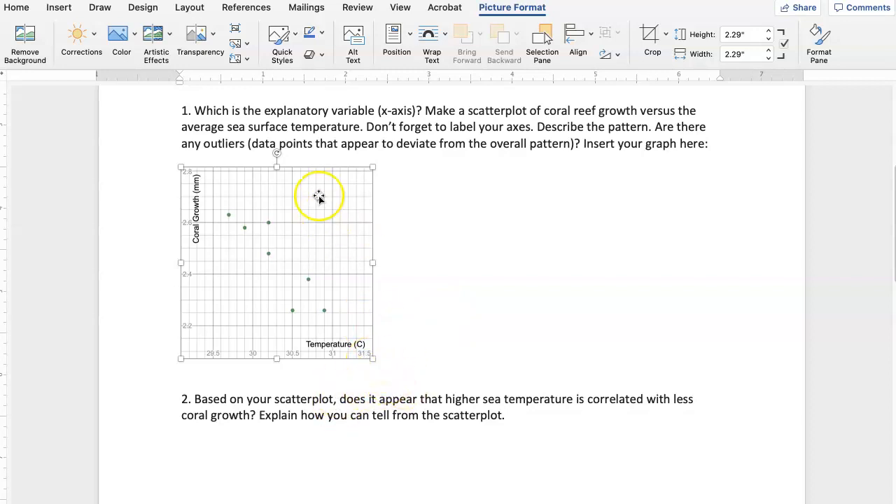
drag(370, 361, 342, 327)
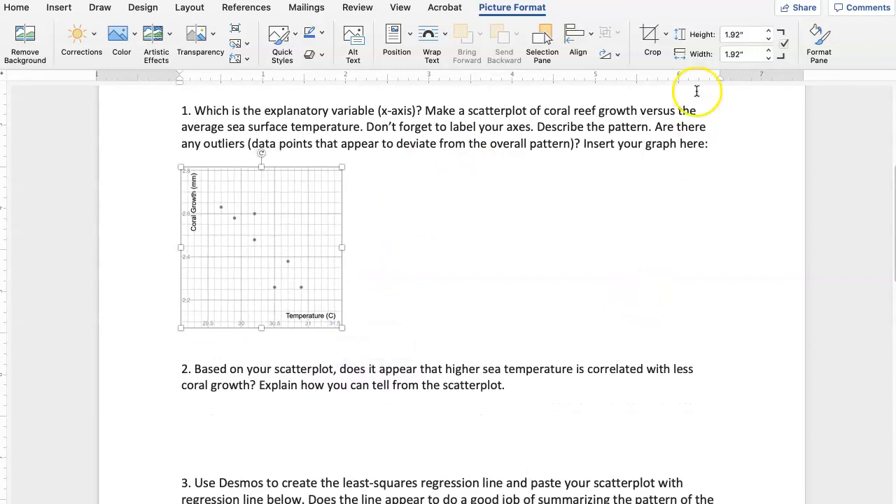
Step: Change the scatterplot picture's text wrapping so the document text flows beside it
click(448, 41)
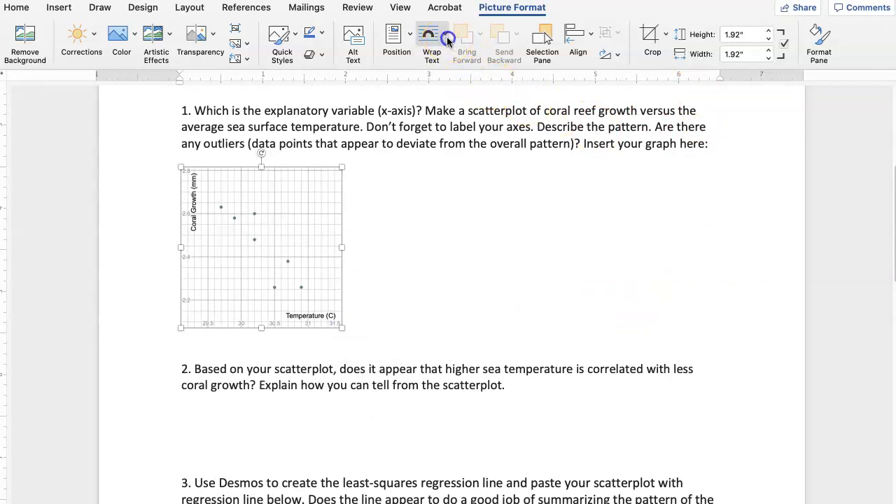
click(300, 188)
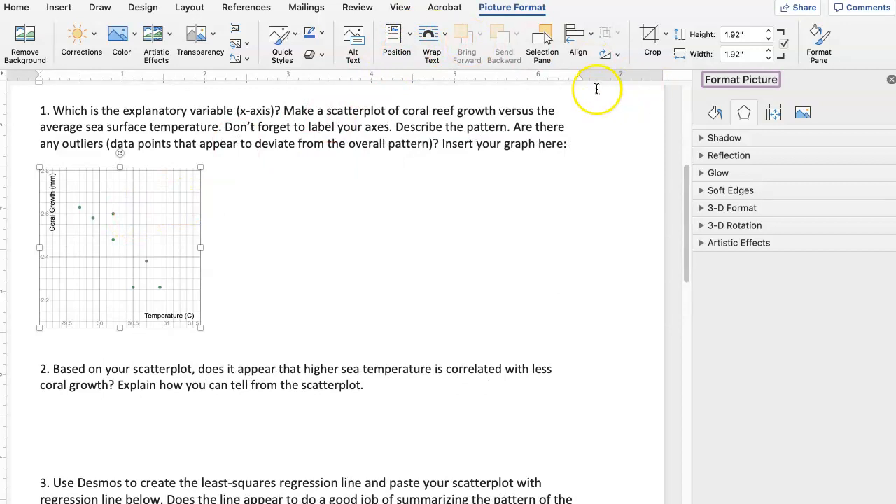
click(446, 39)
click(459, 82)
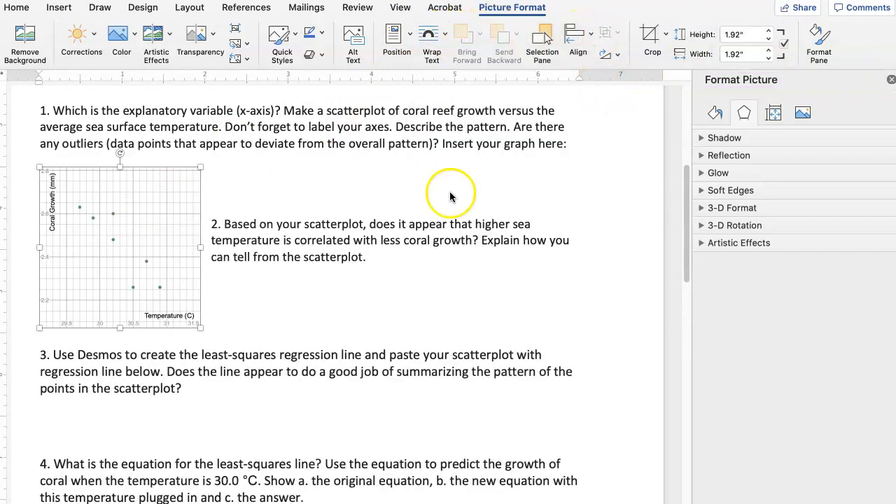
Step: Insert eight blank lines before question 2 so that it starts below the graph
click(214, 224)
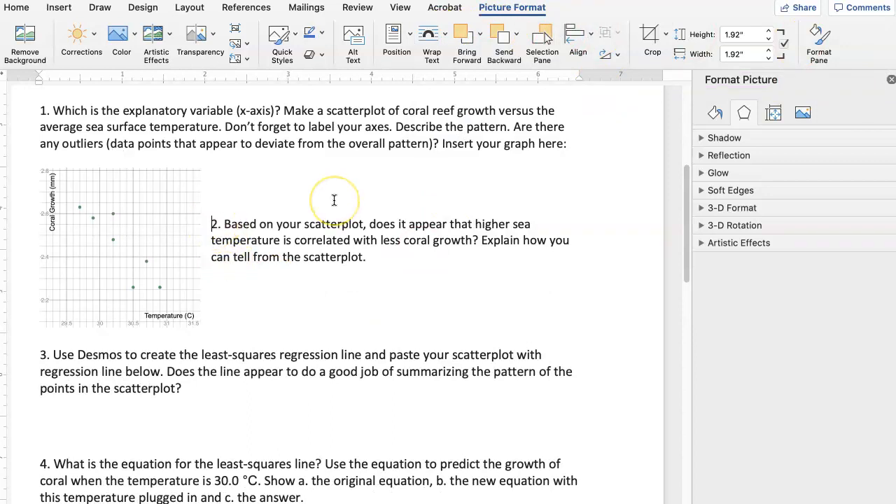
key(Return)
key(Return)
key(Return)
key(Return)
key(Return)
key(Return)
key(Return)
key(Return)
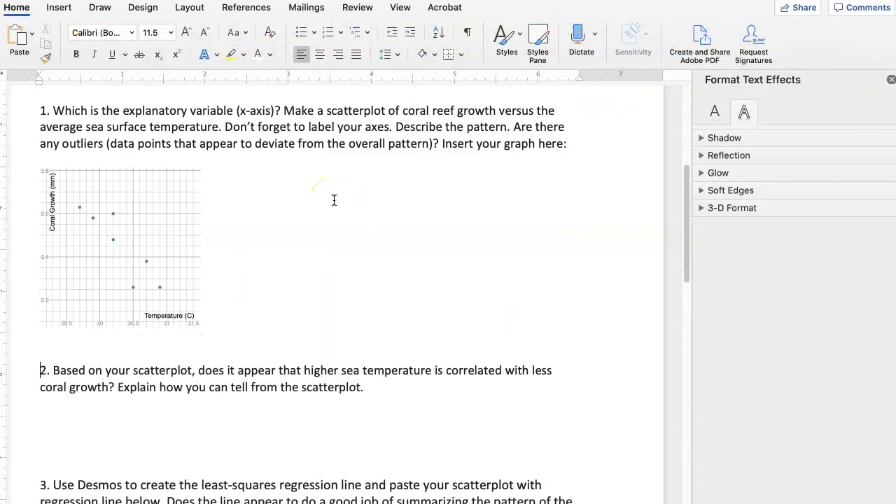
Step: Enlarge the scatterplot picture so it fills the space down to question 2
click(232, 175)
click(184, 271)
drag(201, 327, 233, 329)
Step: Write beside the graph on three lines: "The explanatory variable is Temperature. The pattern is fairly linear, sloping downward to the right. There are no obvious outliers."
click(271, 192)
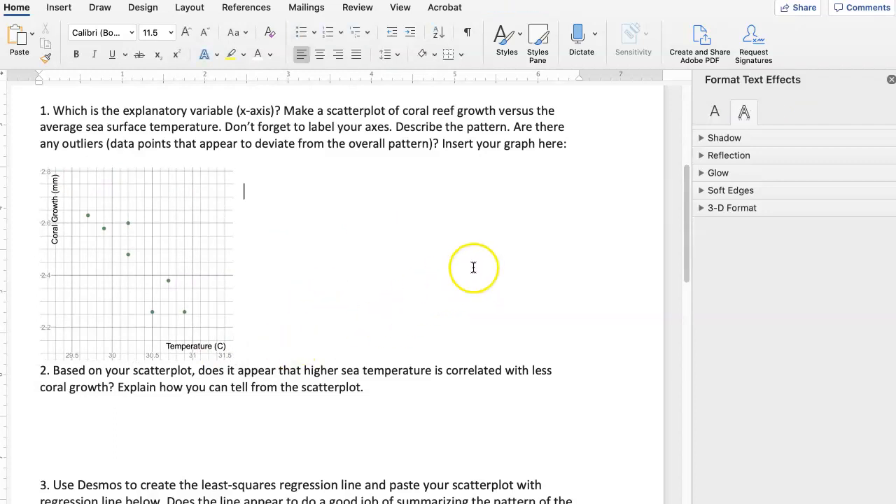
click(891, 80)
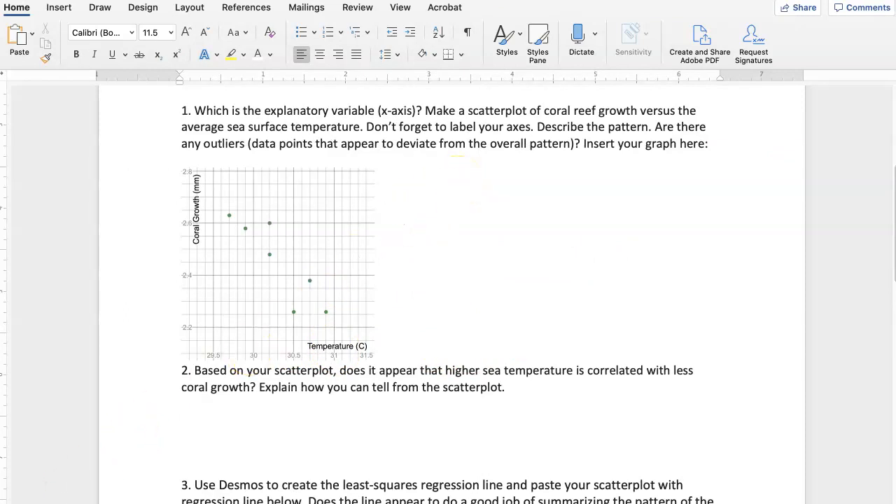
text(The explanatory variable is Temperature. The pattern is fairly linear, sloping downward to the right. There are no obvious outliers.)
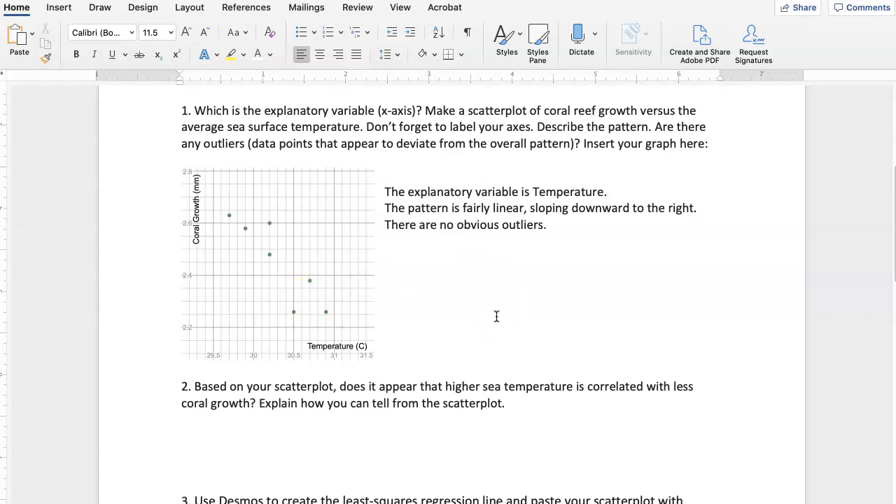
click(465, 339)
Step: Examine questions 2 and 3 and the space left for their answers, referring back to the scatterplot
scroll(581, 320, down, 5)
scroll(588, 301, down, 5)
scroll(588, 301, down, 7)
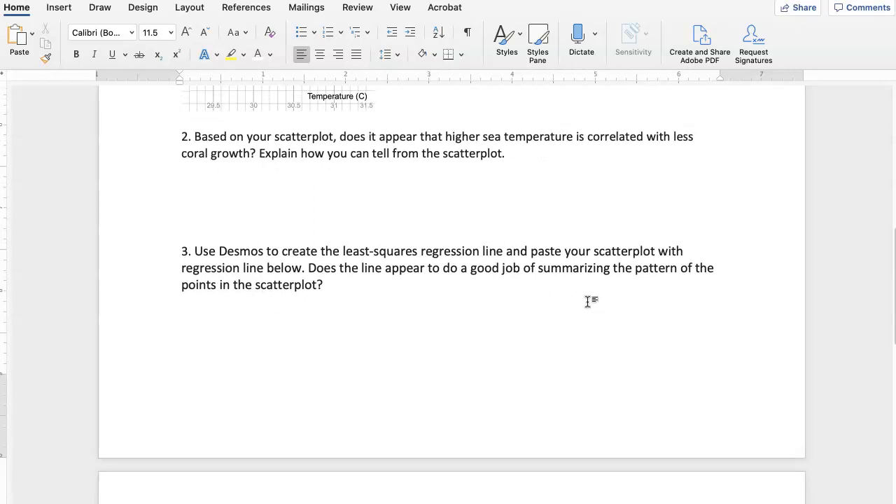
scroll(588, 301, up, 12)
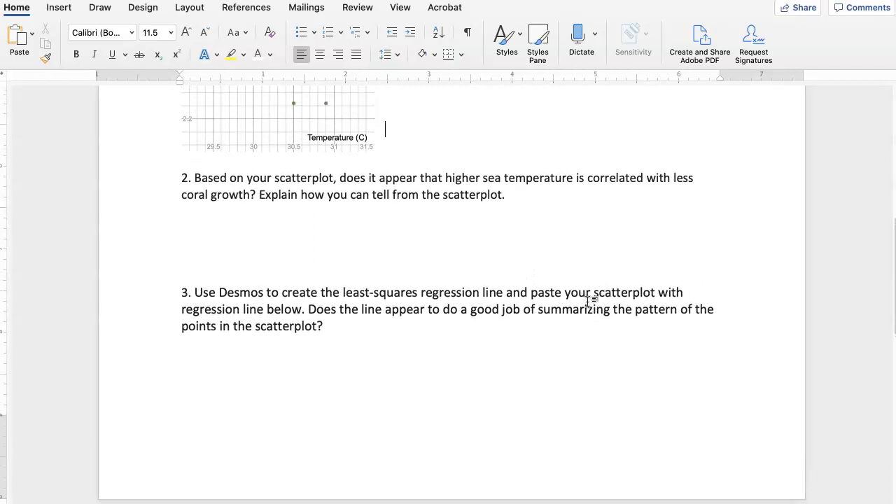
scroll(588, 301, up, 3)
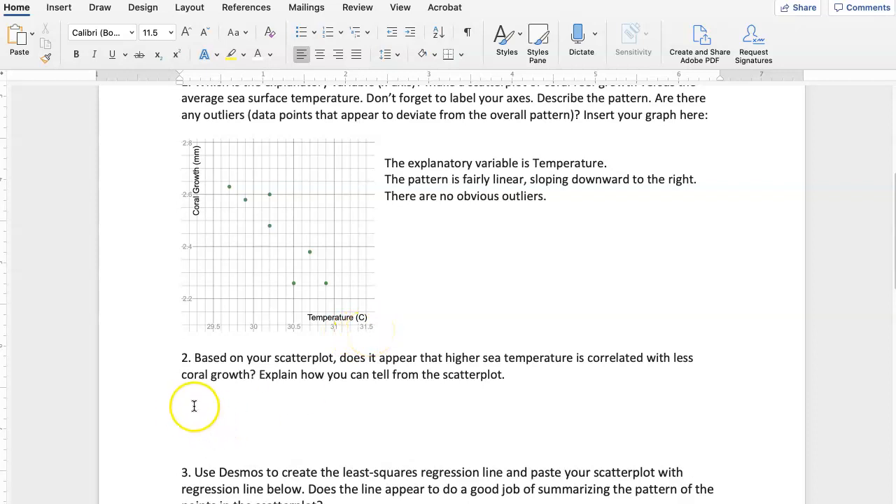
click(274, 406)
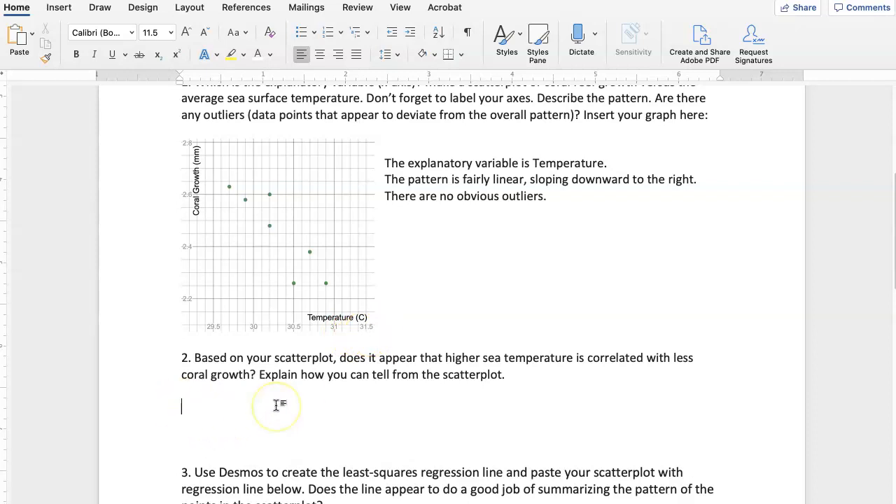
click(312, 400)
scroll(336, 400, down, 3)
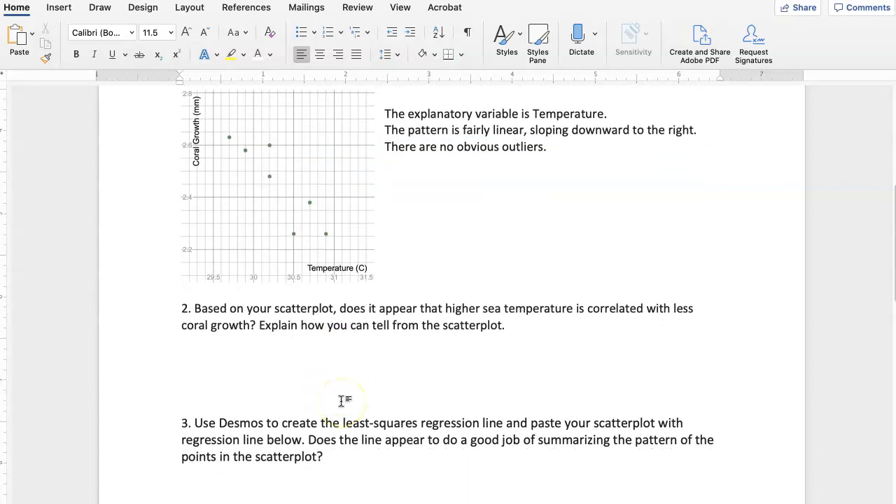
scroll(341, 399, down, 10)
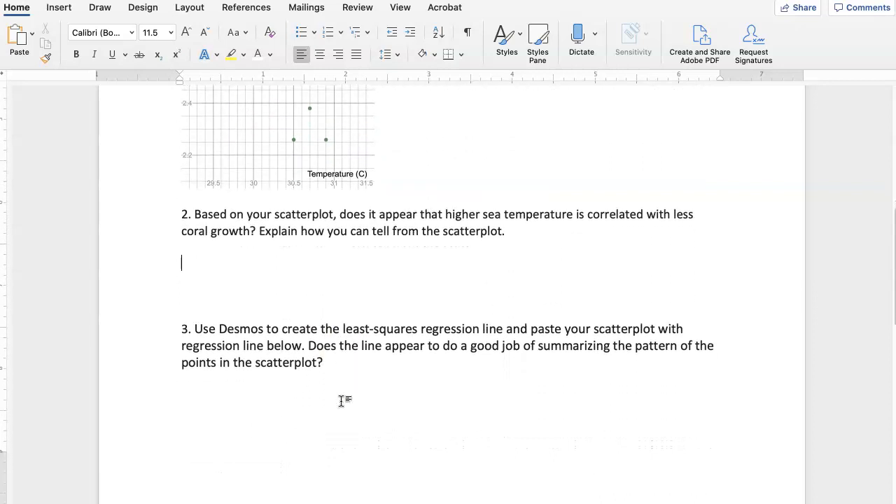
scroll(341, 400, down, 1)
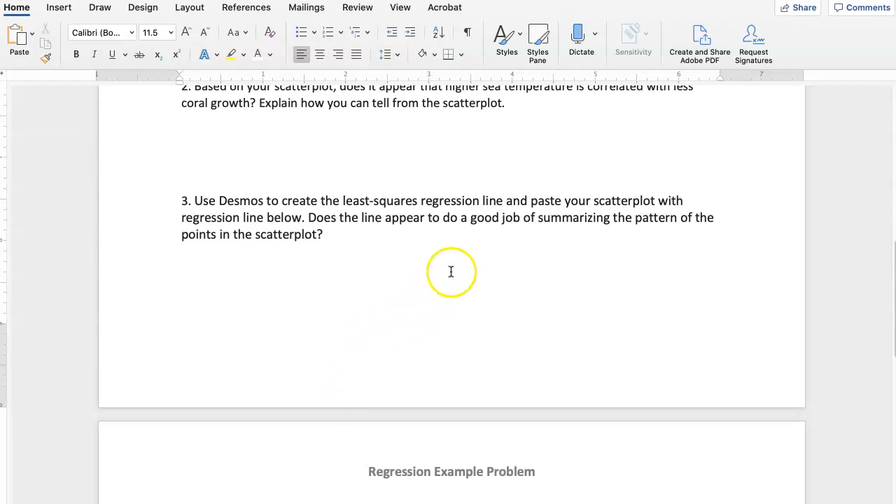
Step: Add six blank lines in the answer space under question 2 to push question 3 onto the next page
click(208, 154)
scroll(210, 156, up, 1)
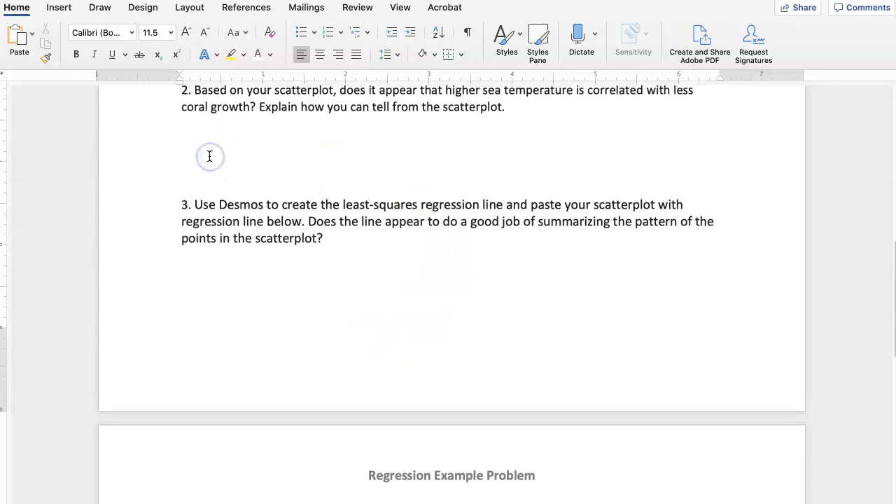
key(Return)
key(Return)
key(Return)
key(Return)
key(Return)
key(Return)
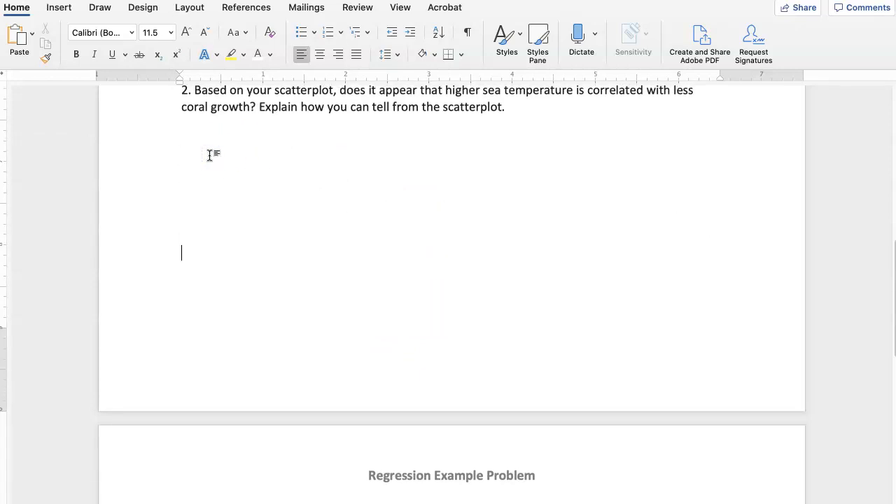
Step: Add two blank lines under question 3 and place the insertion point on its first answer line
scroll(296, 301, down, 10)
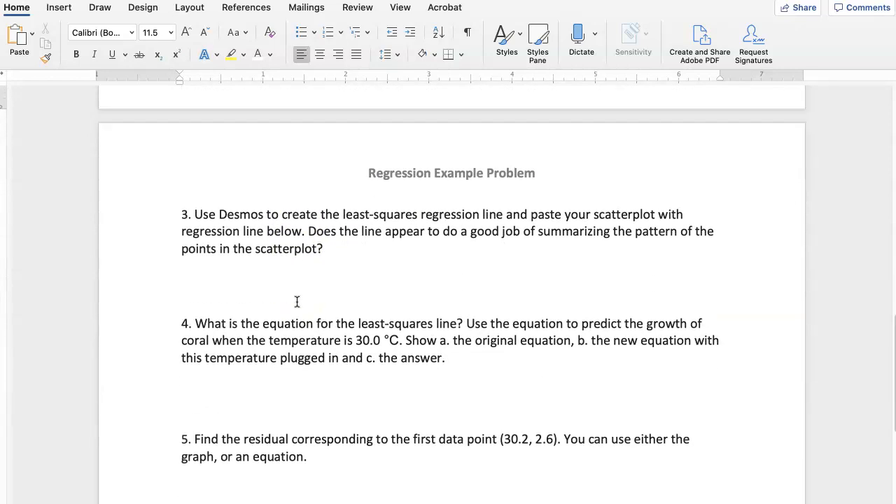
scroll(297, 301, down, 2)
click(191, 173)
key(Return)
key(Return)
click(187, 175)
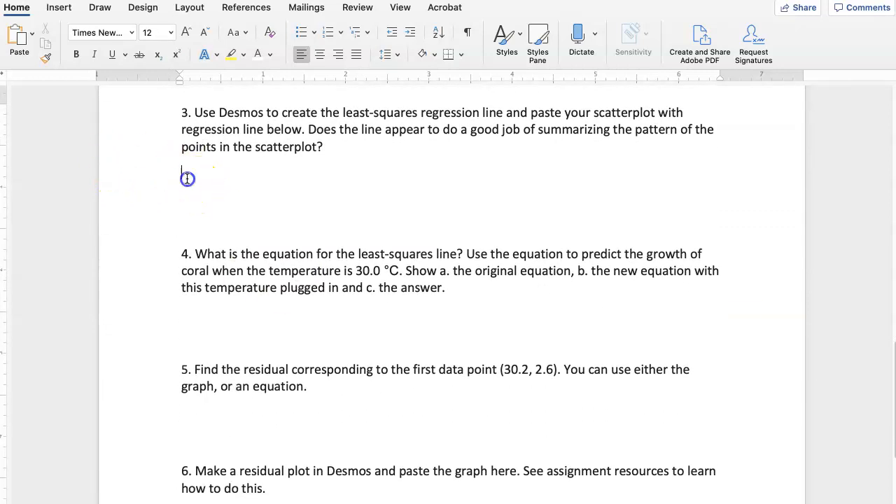
Step: Switch to Desmos and add the regression expression y1 ~ mx1 + b above the data table
key(super+Tab)
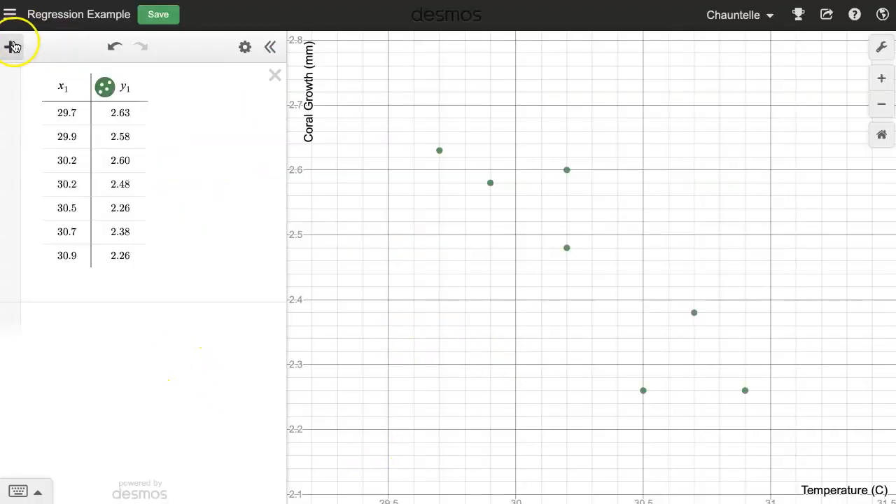
click(10, 46)
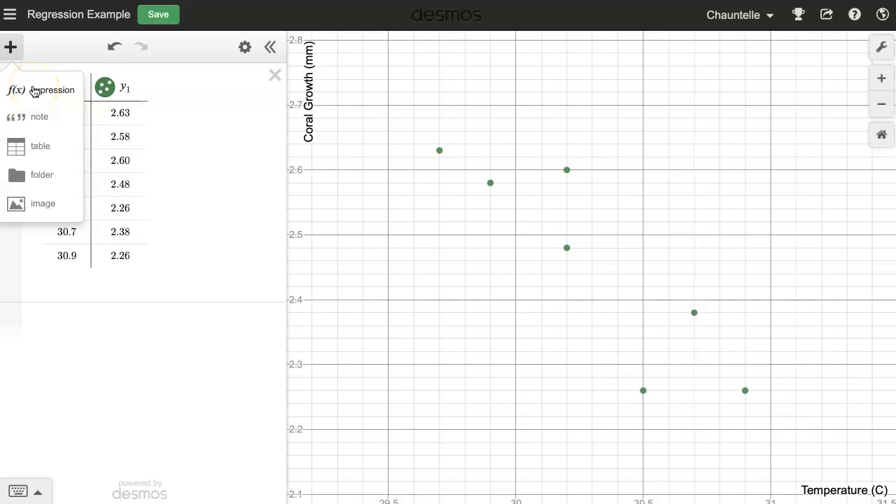
click(34, 91)
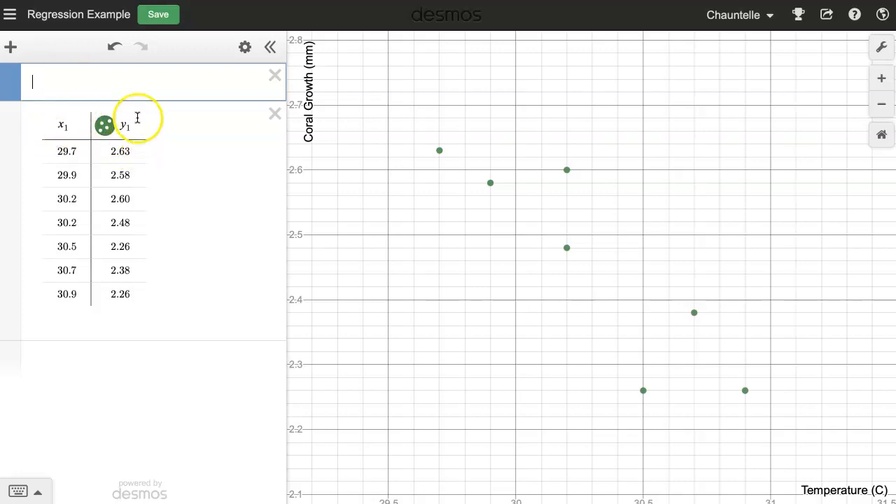
click(47, 81)
text(y1)
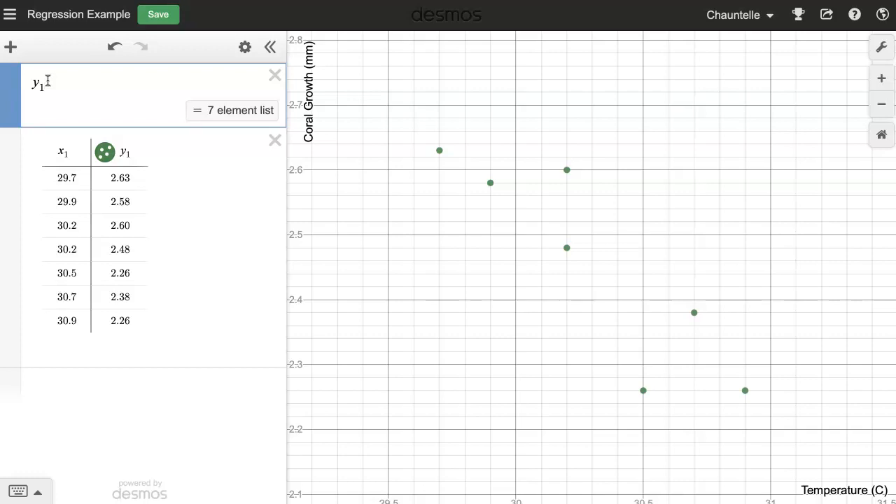
text(~)
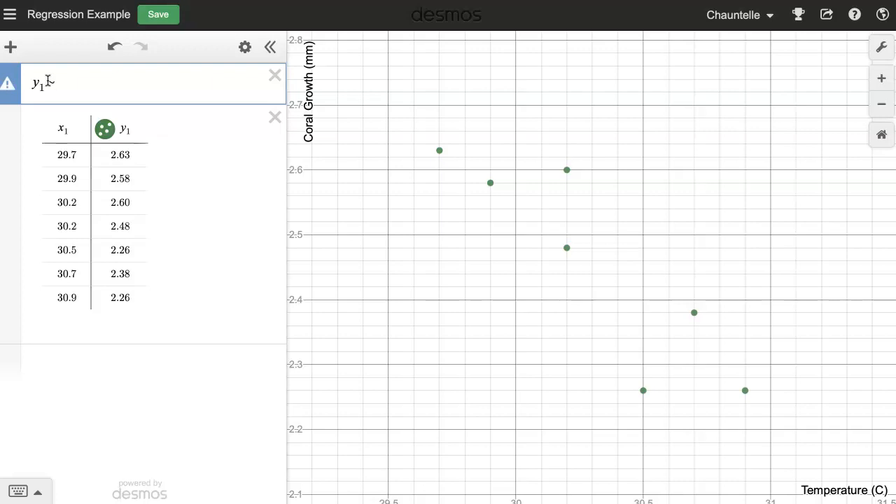
text(mx1)
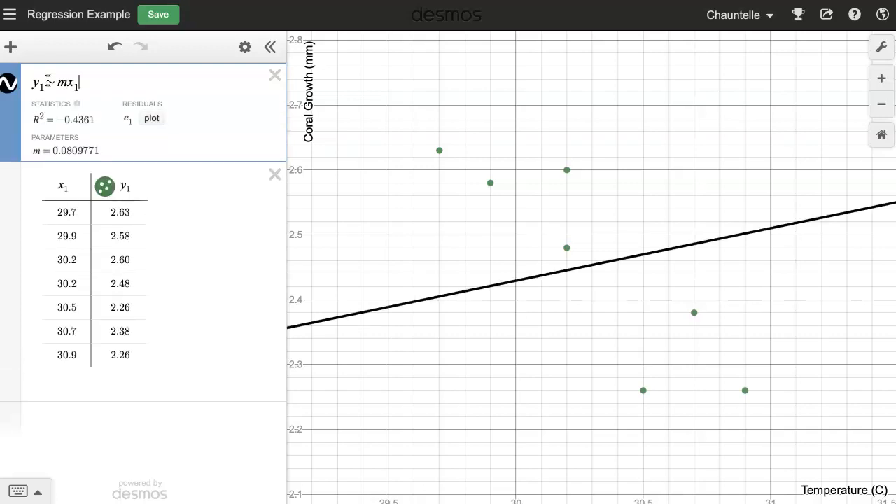
text(+b)
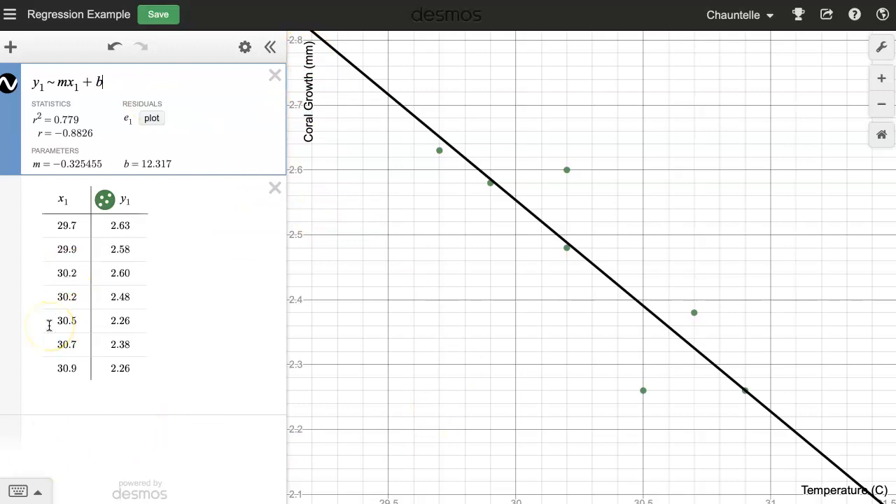
click(882, 104)
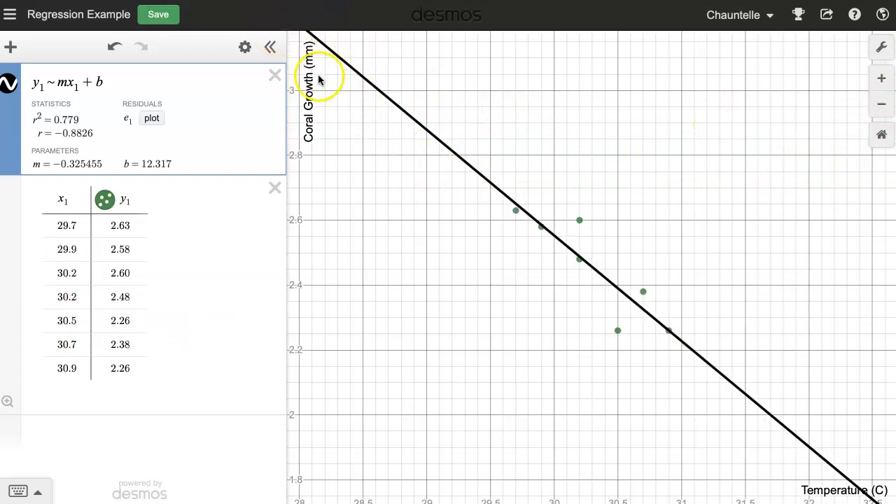
Step: Export the zoomed-in scatterplot with its regression line as a medium square PNG image with thin lines
click(880, 79)
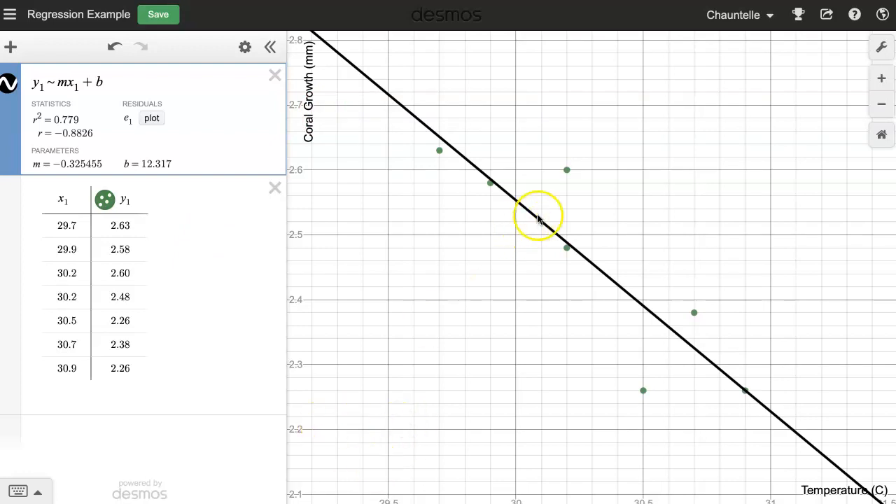
click(826, 15)
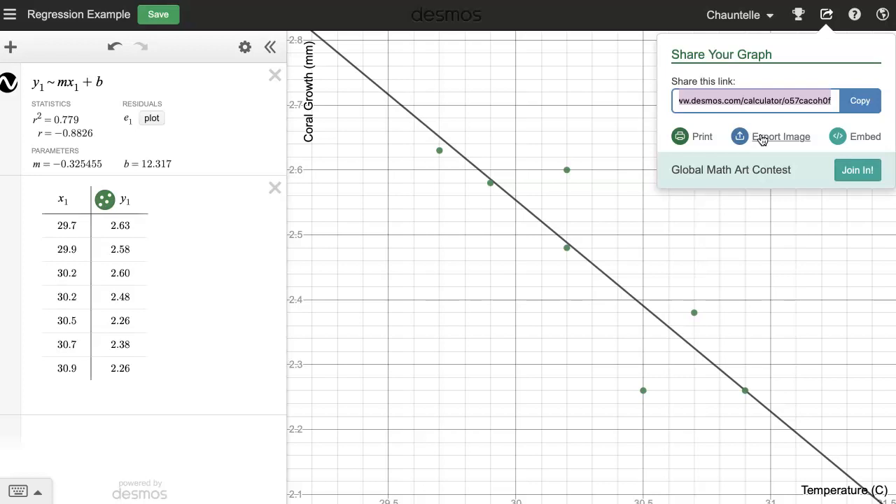
click(762, 137)
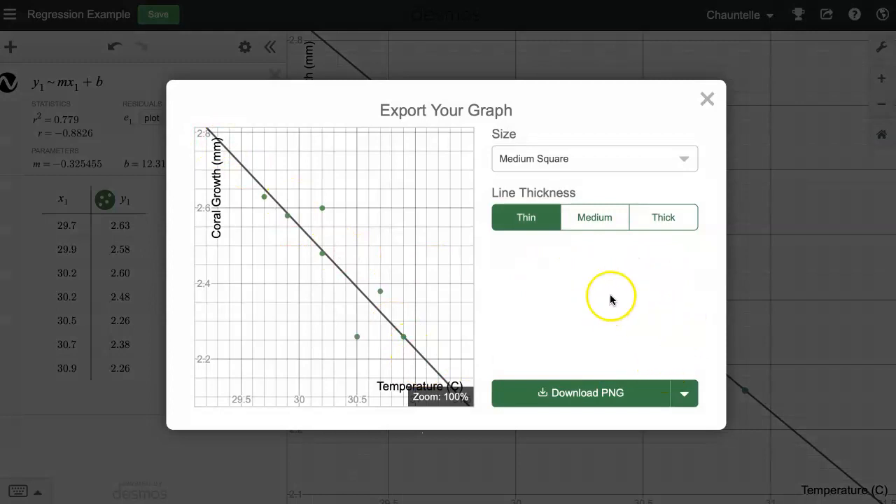
click(578, 393)
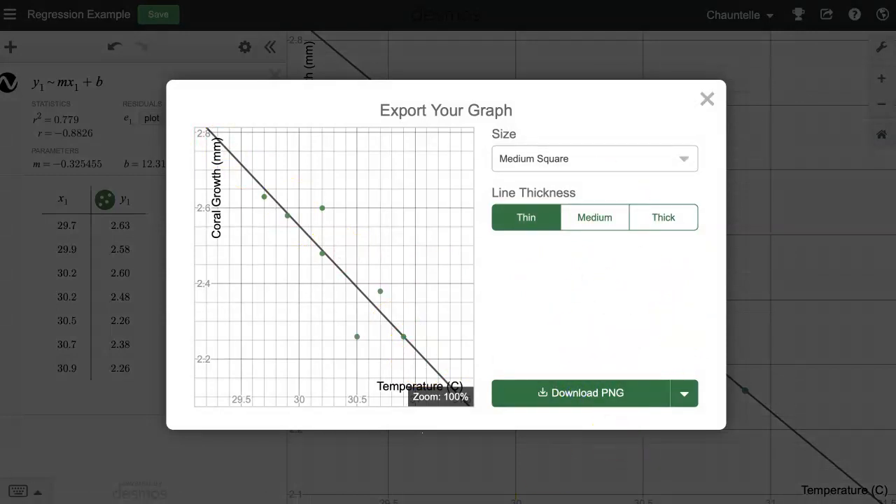
click(706, 98)
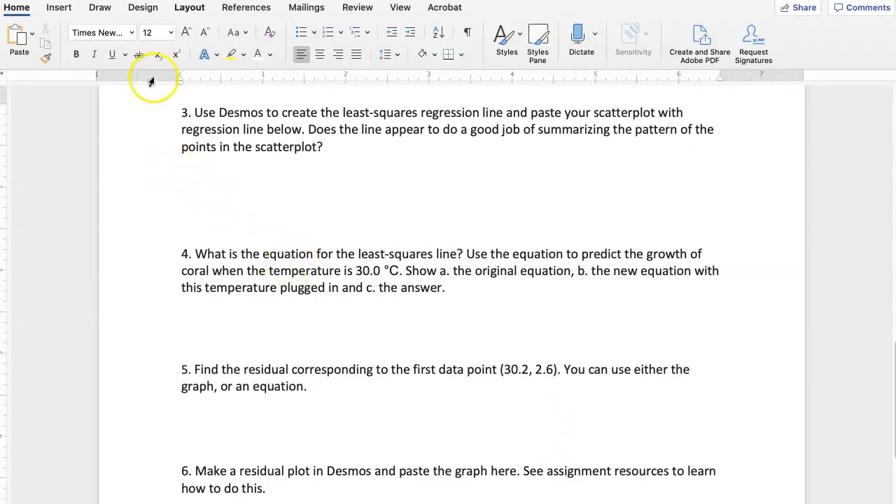
Step: Switch to Word and insert the picture desmos-graph.png from Downloads on the answer line under question 3
click(58, 8)
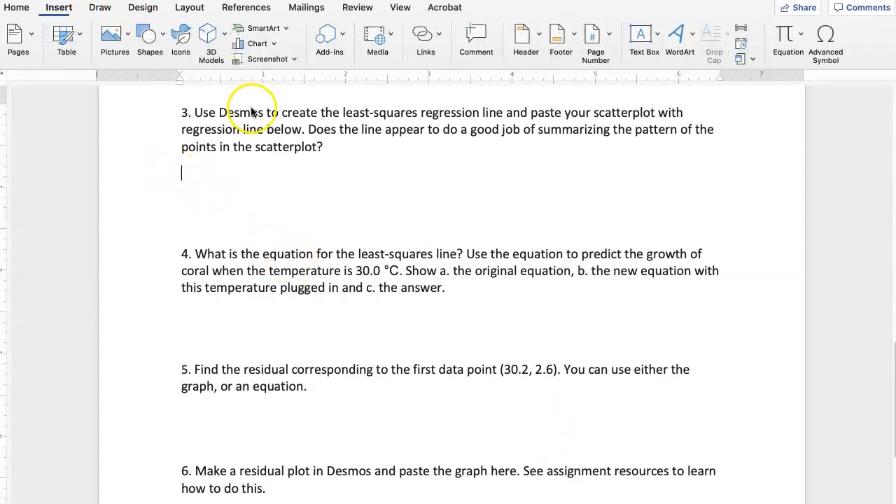
click(110, 33)
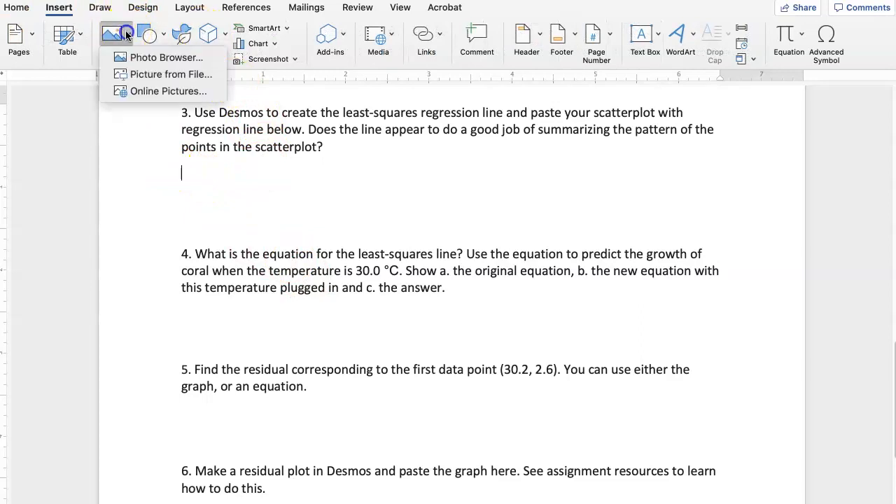
click(160, 79)
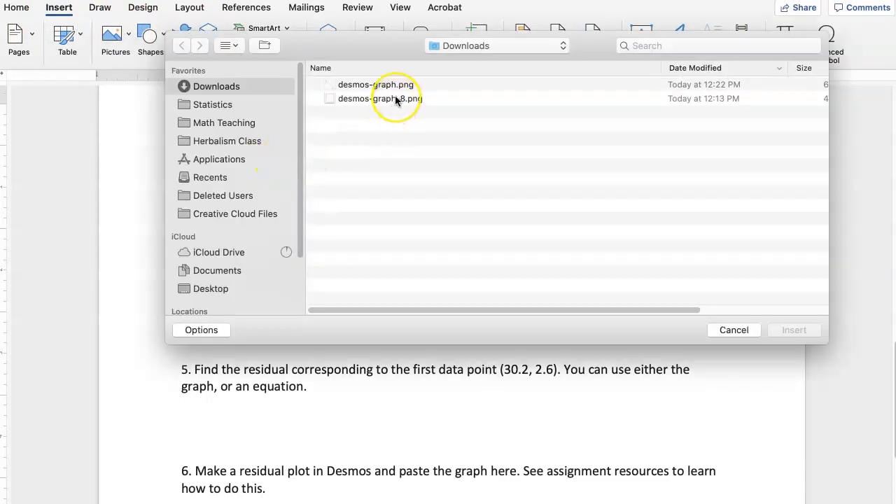
click(376, 89)
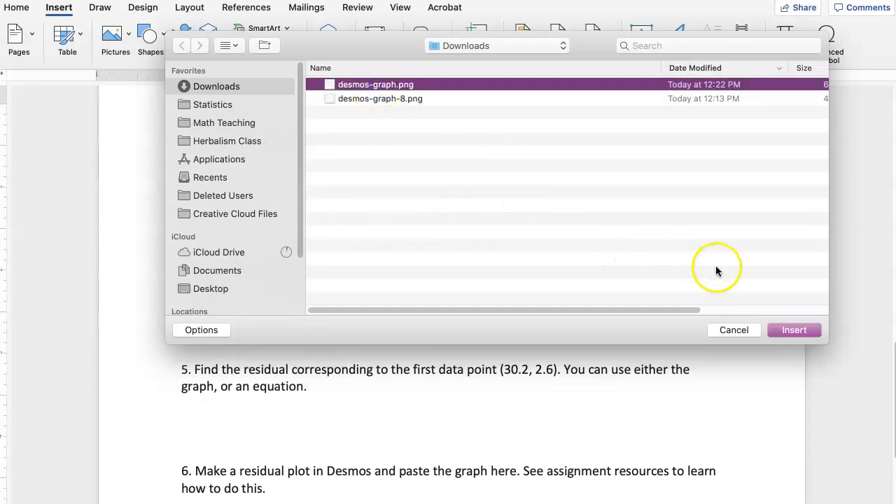
click(792, 330)
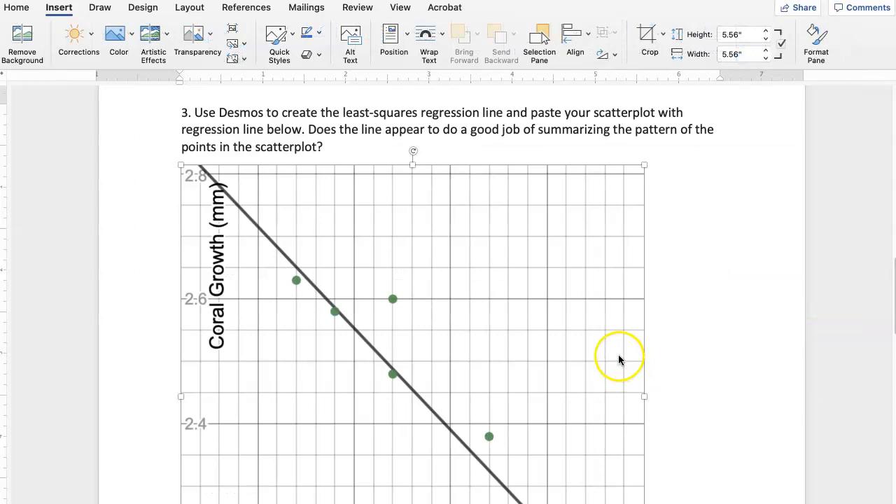
Step: Shrink the regression graph picture under question 3 proportionally to about 1.96 by 1.96 inches
click(433, 261)
scroll(613, 409, down, 4)
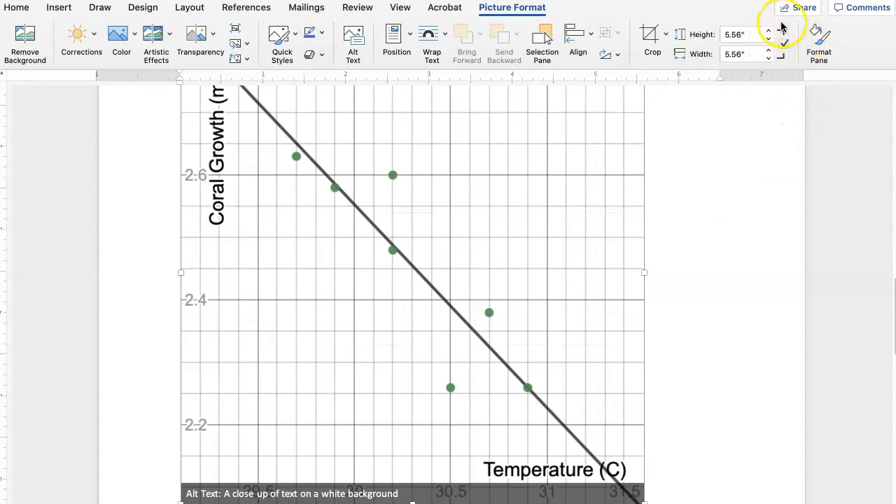
scroll(686, 430, down, 2)
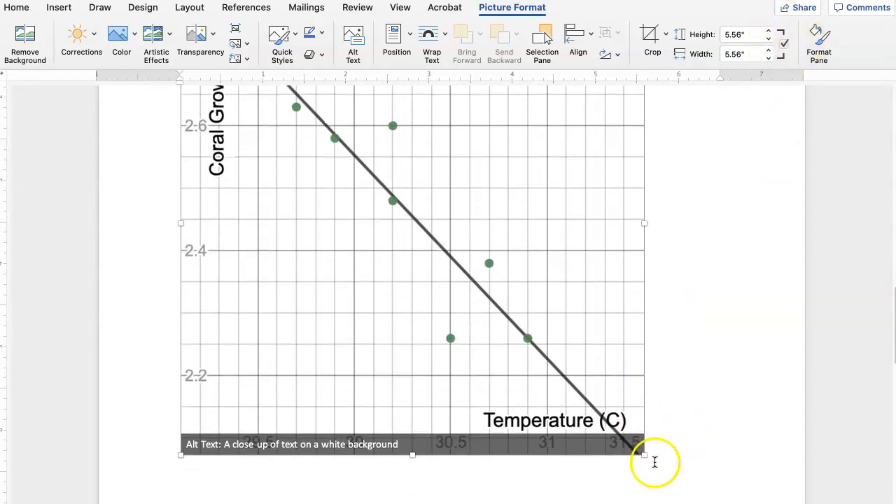
drag(644, 458, 442, 200)
scroll(596, 226, up, 5)
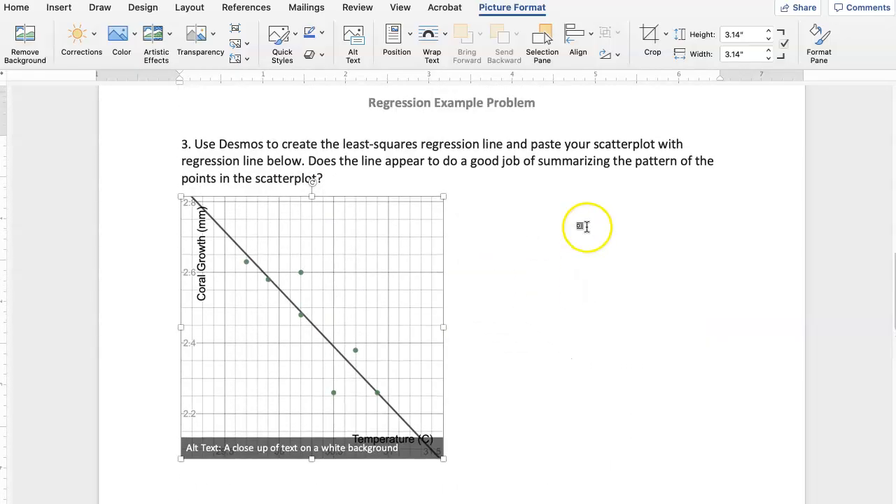
drag(442, 460, 343, 301)
Step: Apply Square text wrapping to the graph, push question 4 below it with six blank lines, and place the insertion point beside the graph
click(432, 39)
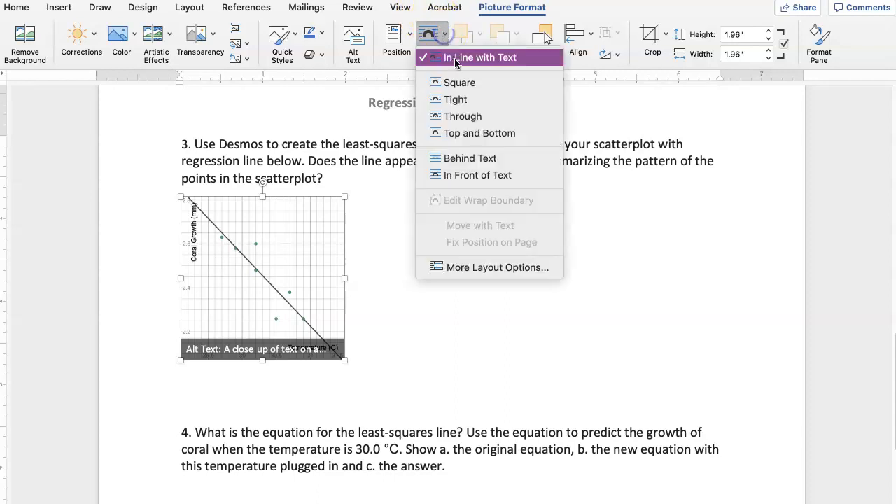
click(448, 82)
click(355, 282)
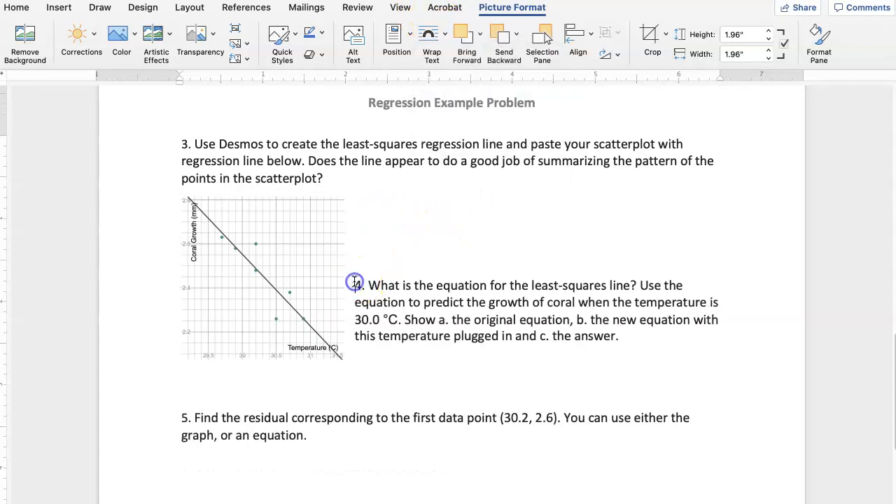
key(Return)
key(Return)
key(Return)
key(Return)
key(Return)
key(Return)
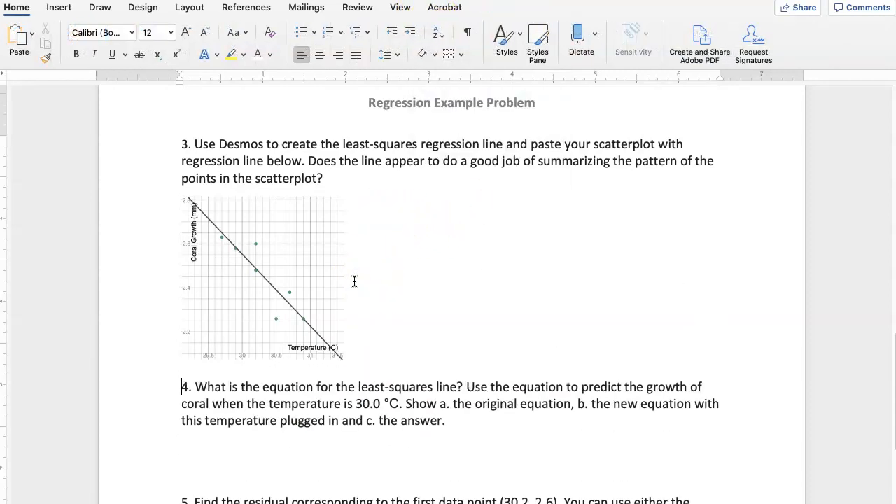
click(378, 202)
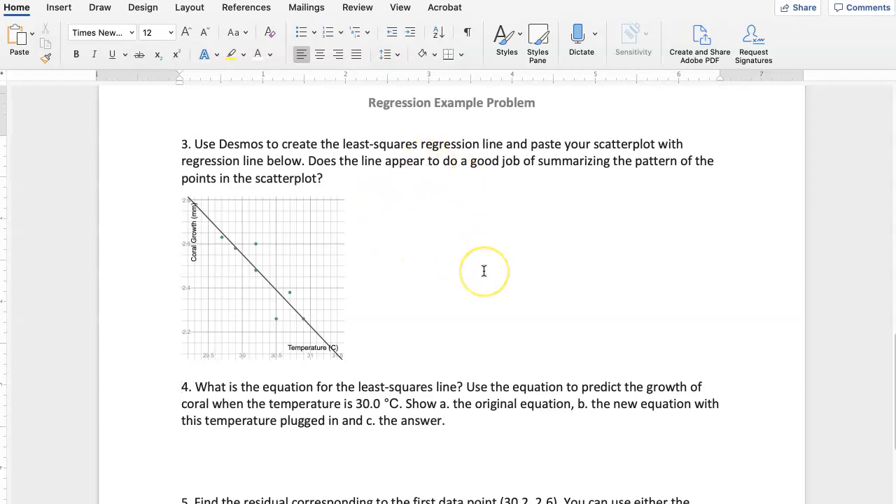
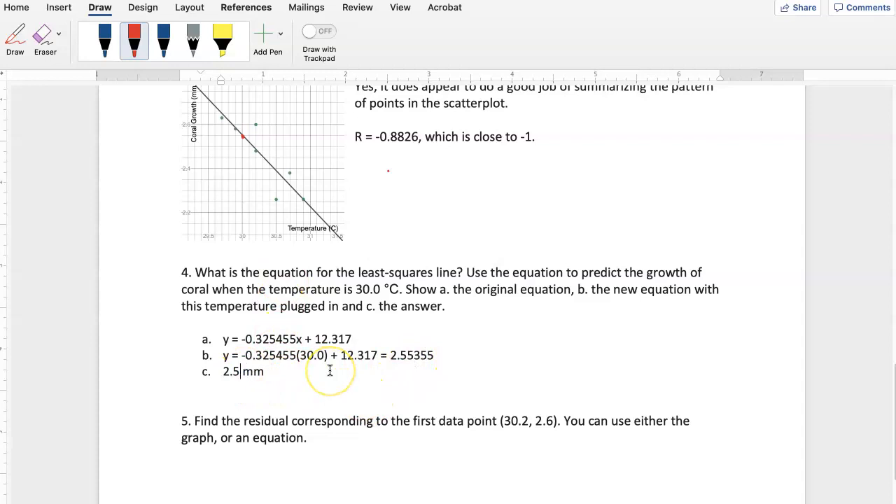
Step: Complete answer 4c as 2.55 mm and add extra blank lines in the answer space under question 5
text(5)
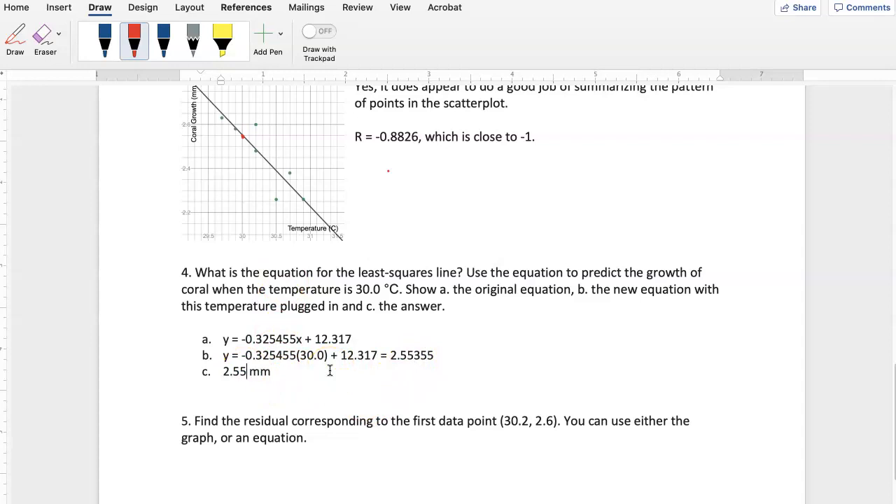
click(368, 402)
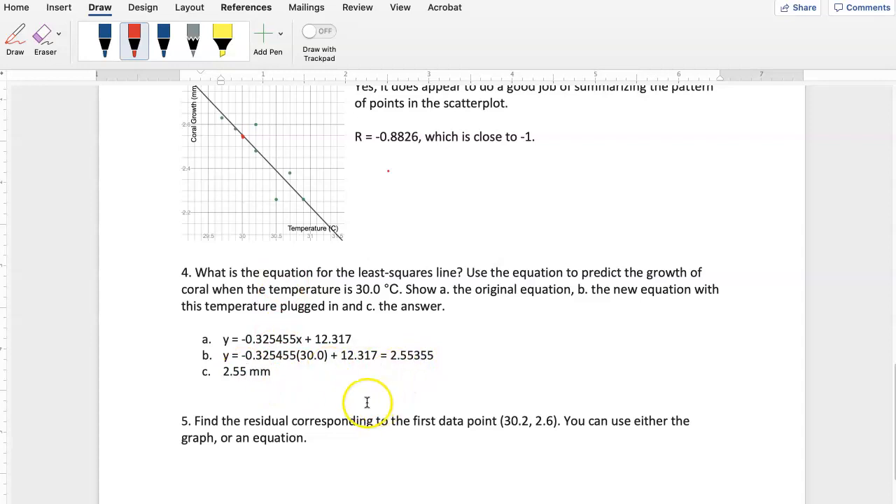
scroll(364, 403, down, 4)
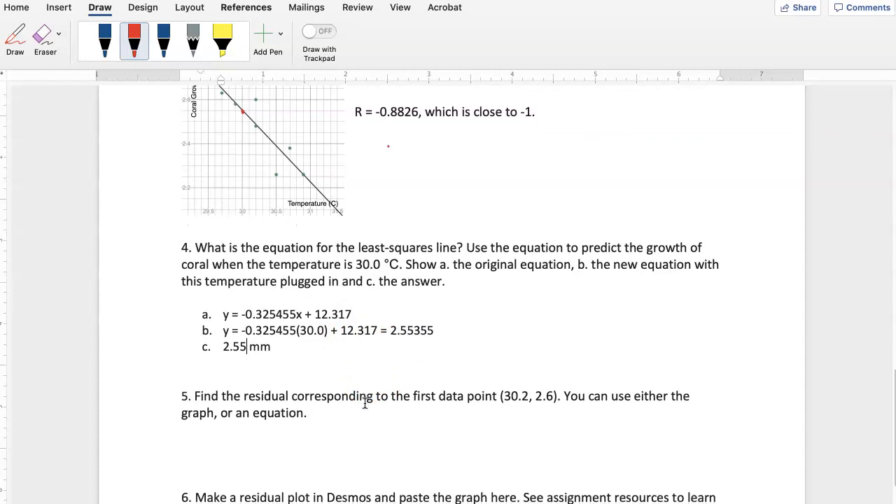
scroll(364, 403, down, 1)
click(198, 314)
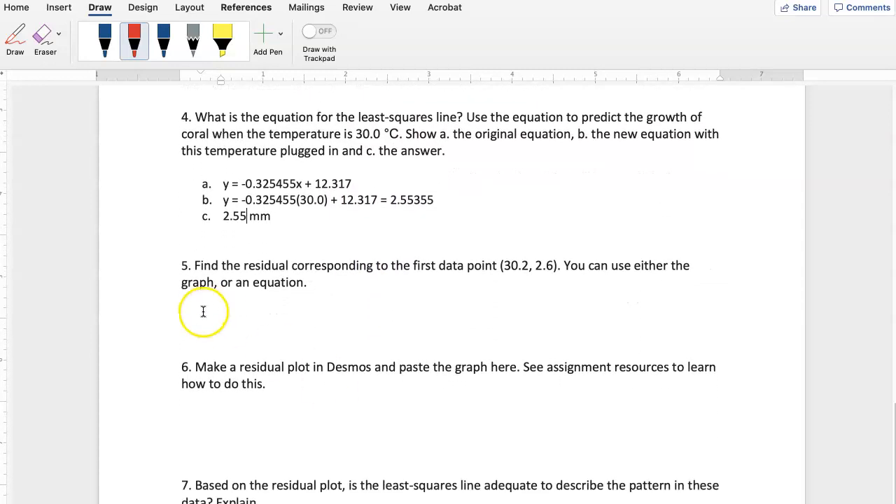
key(Return)
key(Return)
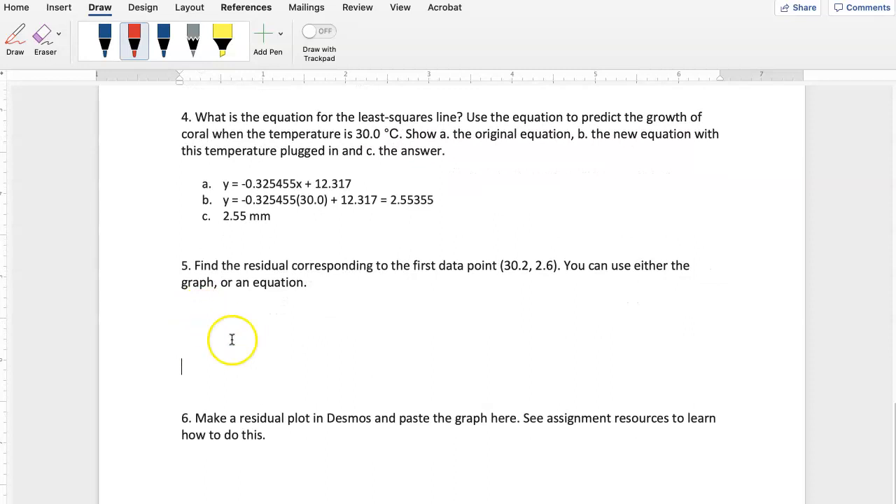
Step: Switch to Desmos and trace the regression line at x = 30.2 to read the predicted coral growth
scroll(243, 384, down, 1)
scroll(243, 383, down, 4)
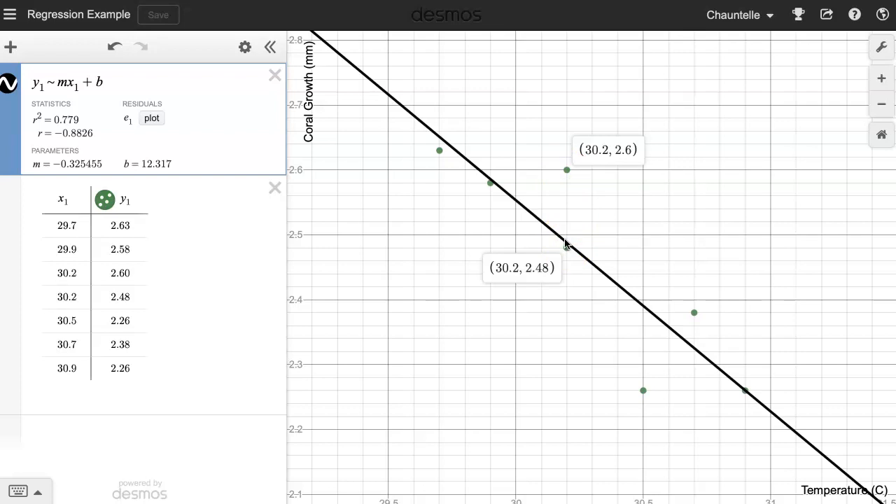
drag(565, 243, 566, 244)
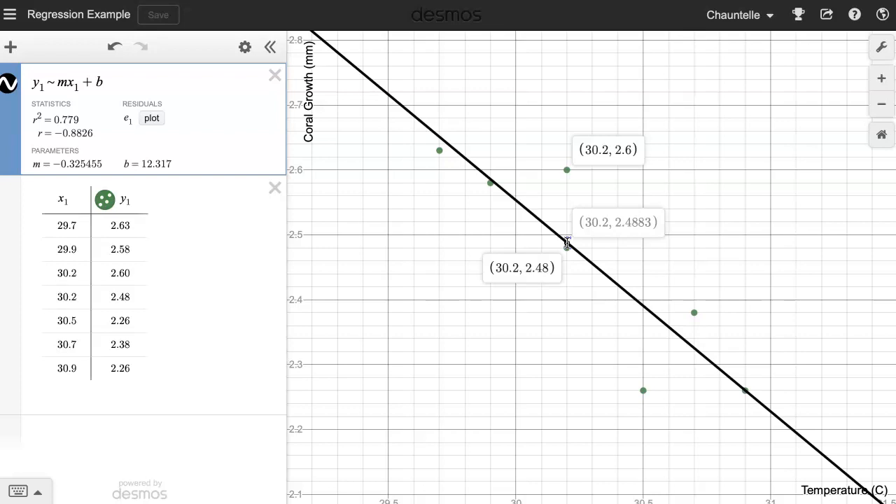
click(567, 243)
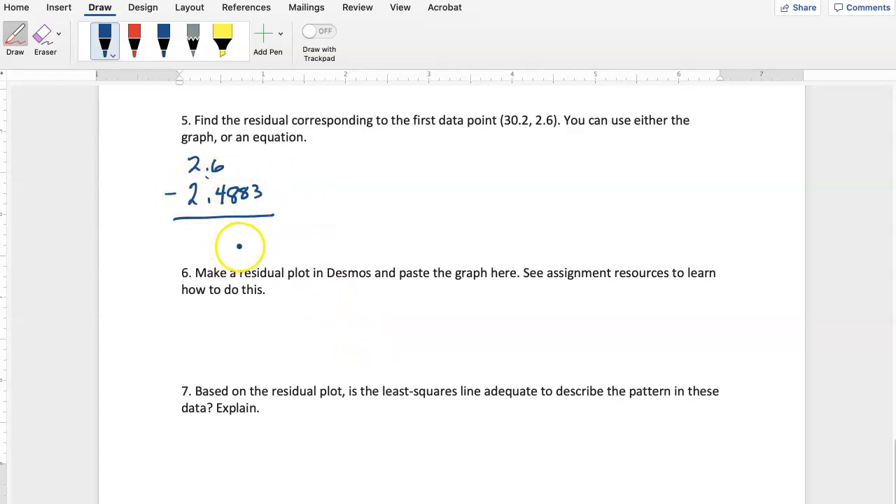
Step: Handwrite the residual formula r = y act − y exp beside the subtraction under question 5 and the answer .1117 beneath it
drag(244, 241, 241, 246)
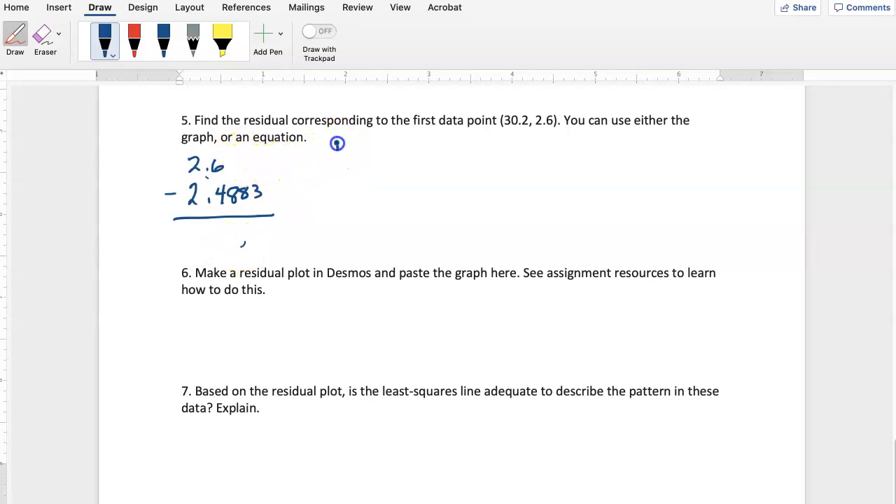
drag(354, 147, 384, 166)
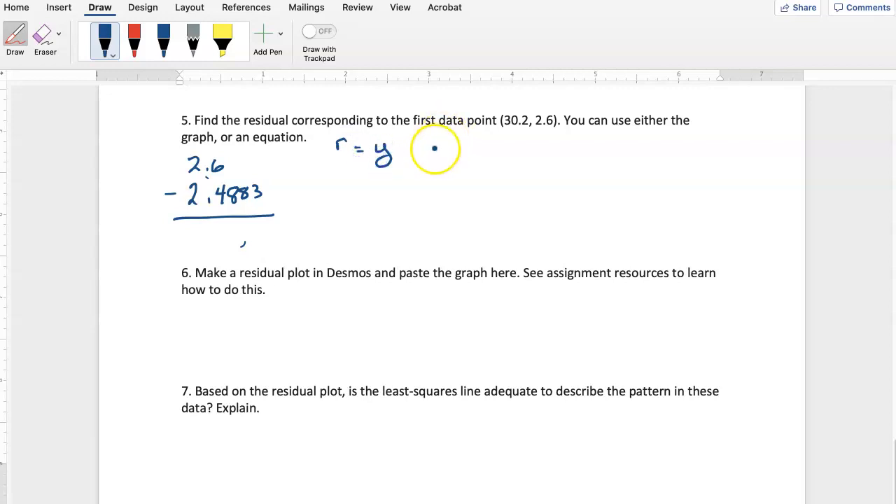
mouse_move(392, 150)
mouse_down()
mouse_move(455, 152)
mouse_move(447, 171)
mouse_up()
mouse_move(470, 151)
mouse_down()
mouse_move(464, 156)
mouse_move(498, 156)
mouse_up()
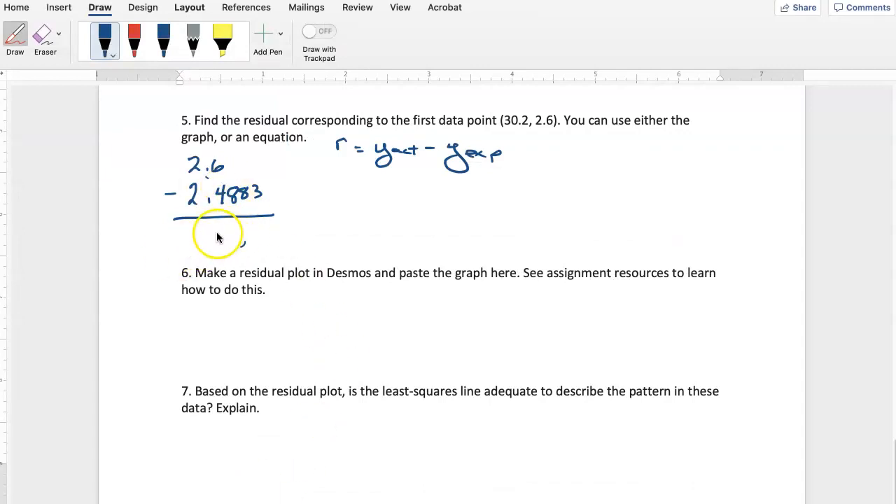
mouse_move(212, 233)
mouse_down()
mouse_move(241, 244)
mouse_move(254, 236)
mouse_up()
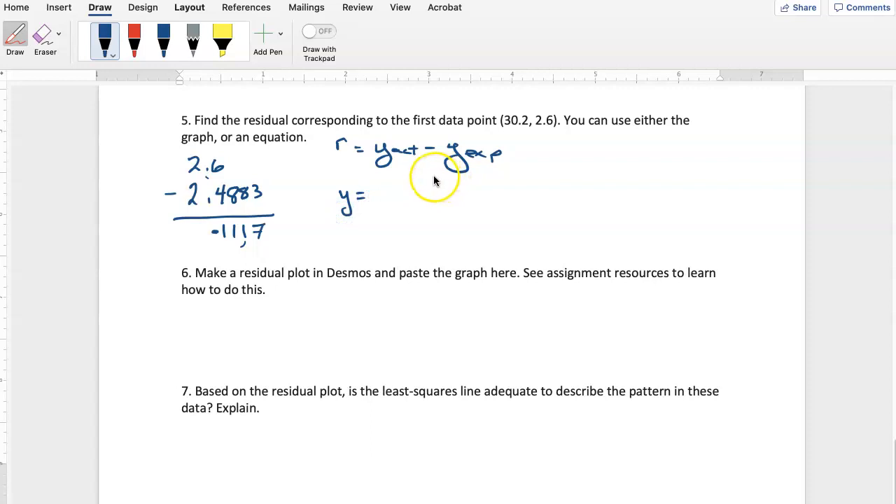
Step: Handwrite y = -.325455(30.2) + 12.317 below the residual formula, circling 30.2 in question 5 with an arrow pointing to the equation
drag(381, 194, 449, 195)
click(397, 199)
mouse_move(446, 183)
mouse_down()
mouse_move(448, 203)
mouse_move(460, 195)
mouse_move(454, 202)
mouse_move(484, 208)
mouse_up()
mouse_move(508, 134)
mouse_down()
mouse_move(522, 134)
mouse_move(498, 164)
mouse_move(485, 206)
mouse_up()
click(495, 195)
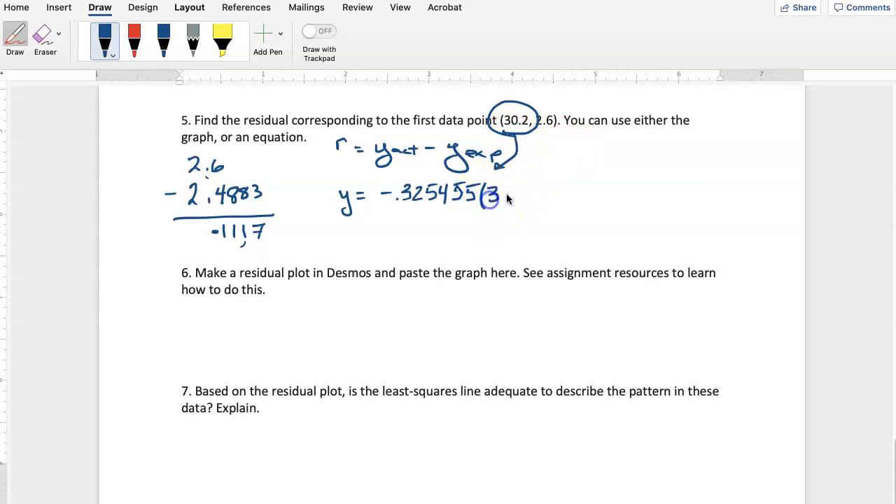
click(523, 203)
mouse_move(530, 184)
mouse_down()
mouse_move(547, 206)
mouse_move(574, 189)
mouse_up()
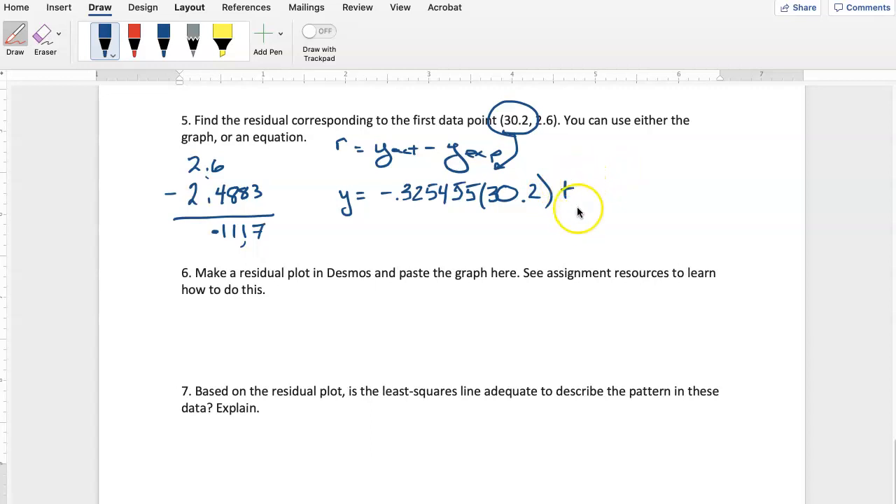
mouse_move(587, 184)
mouse_down()
mouse_move(588, 193)
mouse_move(637, 194)
mouse_up()
click(605, 191)
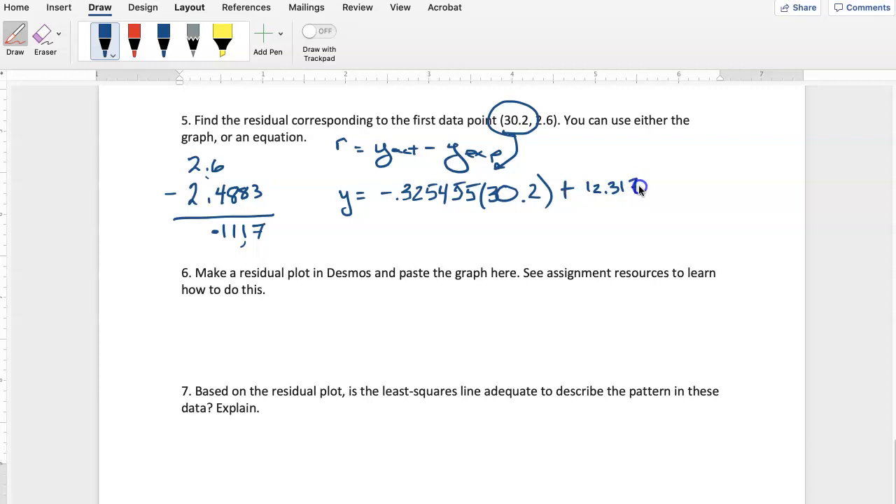
Step: Handwrite = 2.4883 under the equation and draw a curved arrow from it to the 2.4883 in the subtraction
drag(362, 230, 372, 236)
mouse_move(392, 227)
mouse_down()
mouse_move(426, 231)
mouse_move(423, 238)
mouse_move(430, 226)
mouse_move(439, 235)
mouse_move(437, 224)
mouse_up()
click(408, 234)
drag(453, 224, 462, 234)
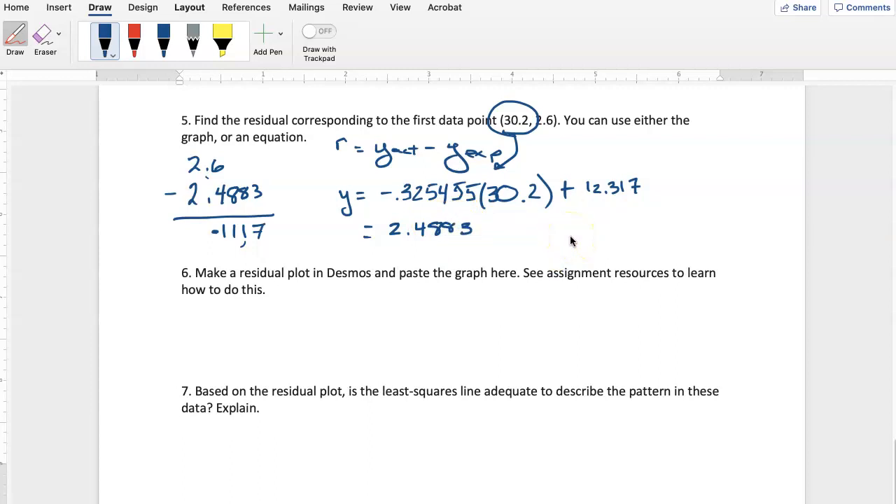
drag(357, 232, 276, 199)
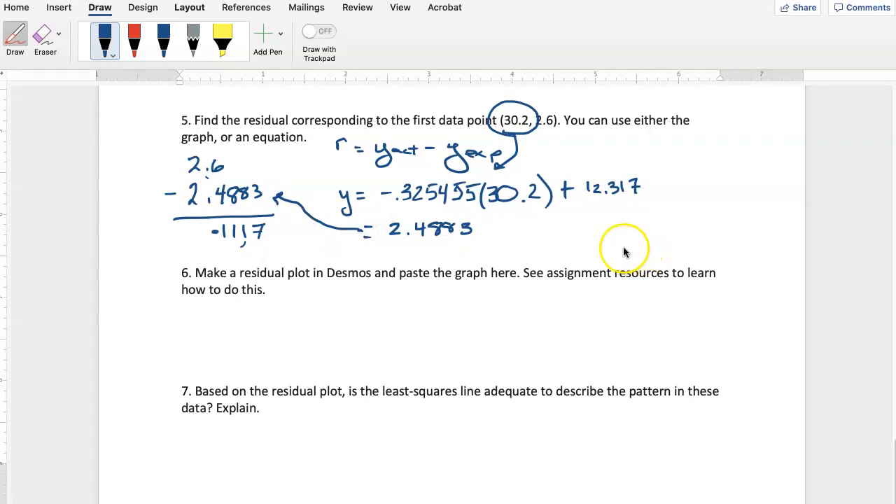
Step: Circle the handwritten residual answer .1117 under question 5
mouse_move(252, 214)
mouse_down()
mouse_move(231, 214)
mouse_move(238, 251)
mouse_move(259, 217)
mouse_up()
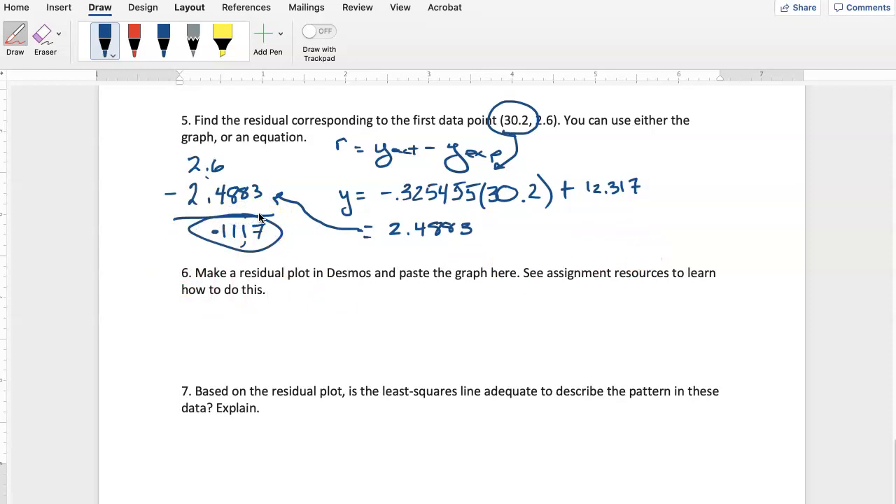
scroll(448, 280, down, 1)
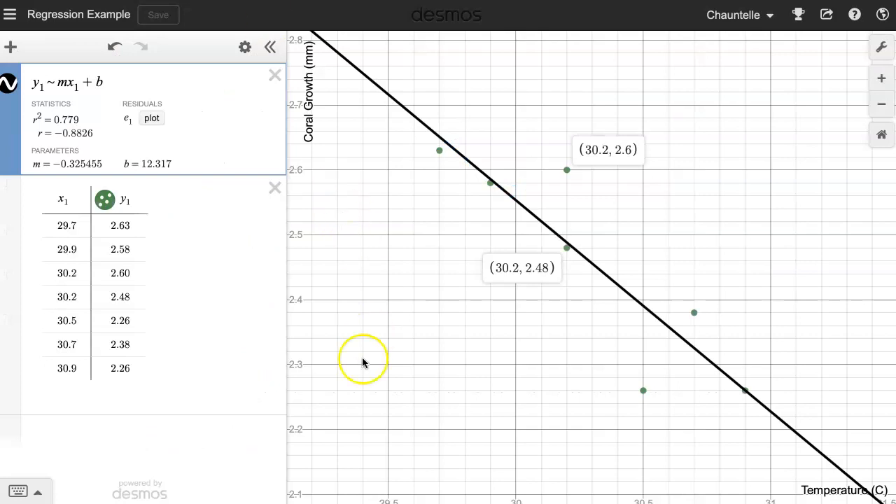
Step: Switch to Desmos, plot the residuals of the y1 ~ mx1 + b regression, and zoom the graph to fit all points
click(153, 119)
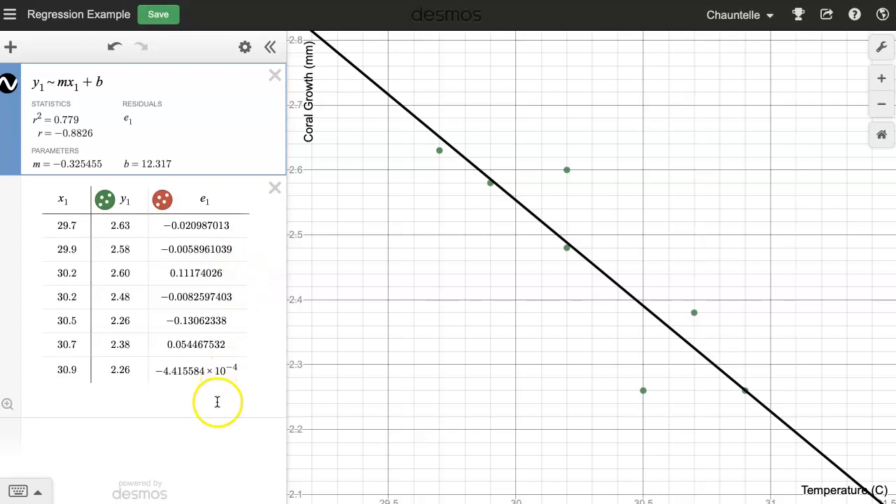
click(8, 404)
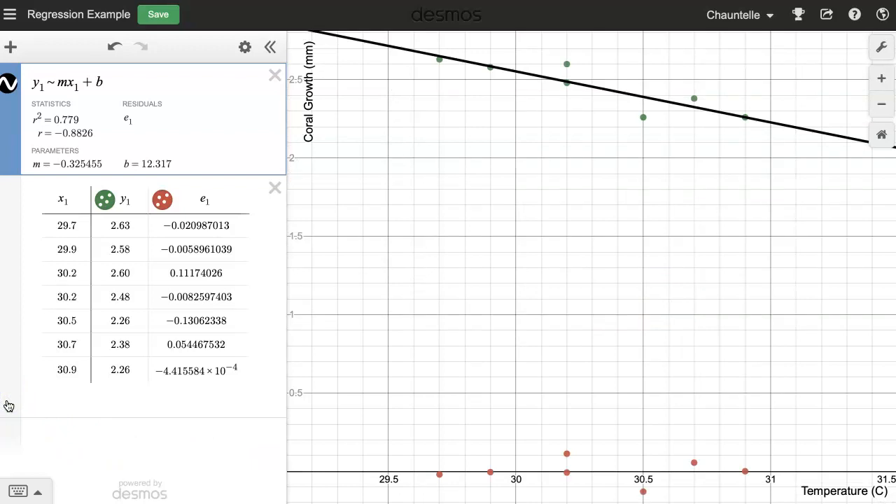
click(716, 420)
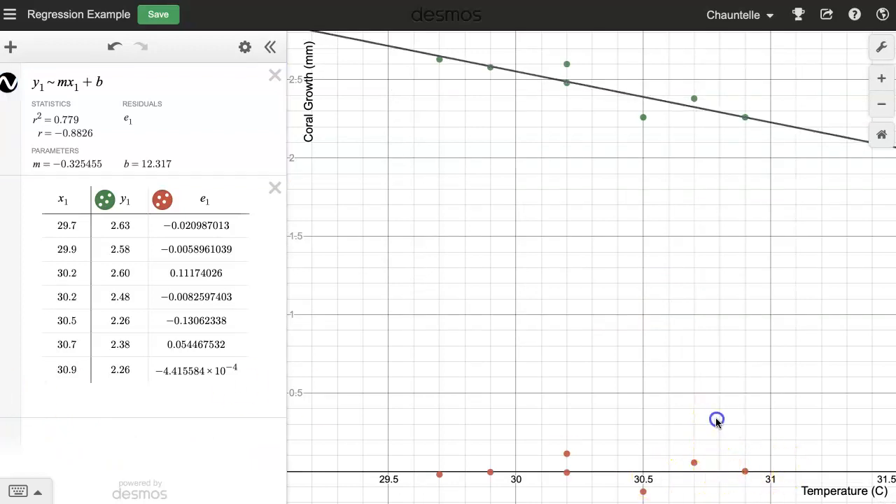
drag(716, 420, 682, 266)
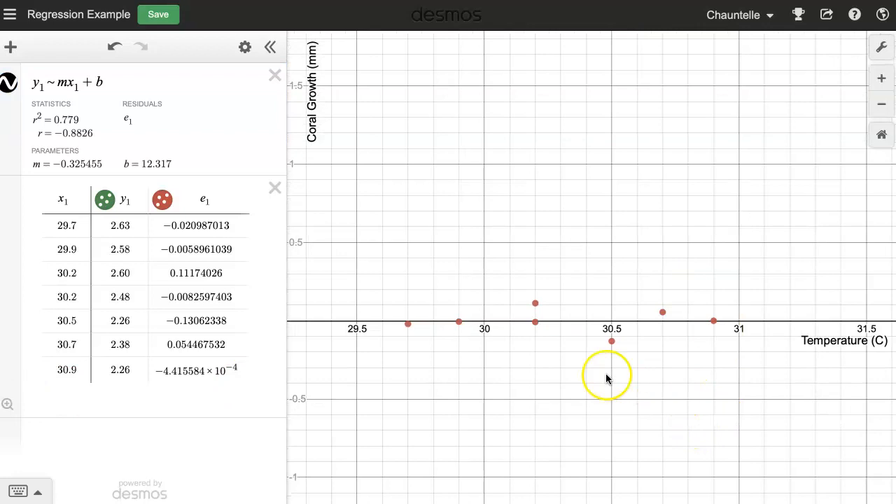
drag(497, 356, 505, 501)
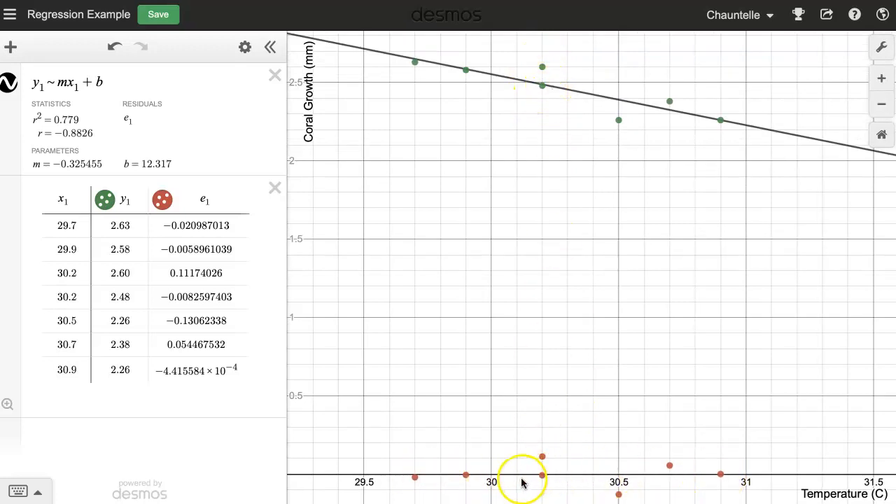
drag(502, 368, 498, 334)
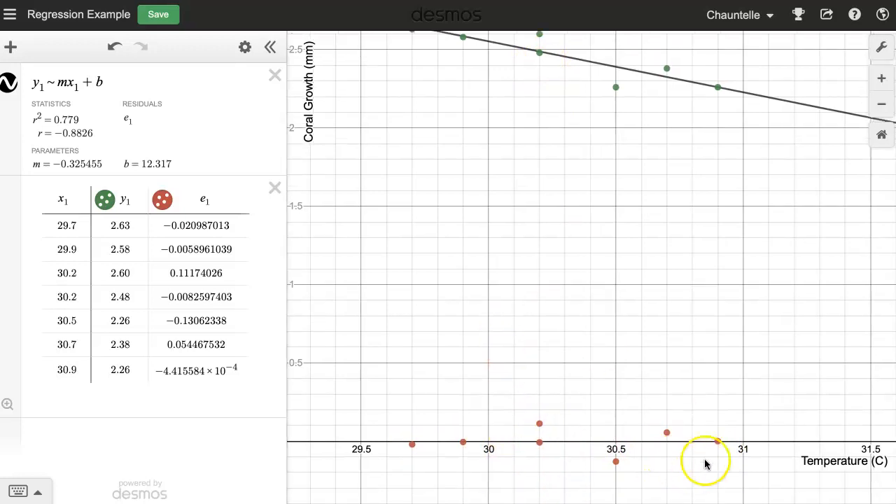
drag(506, 462, 489, 426)
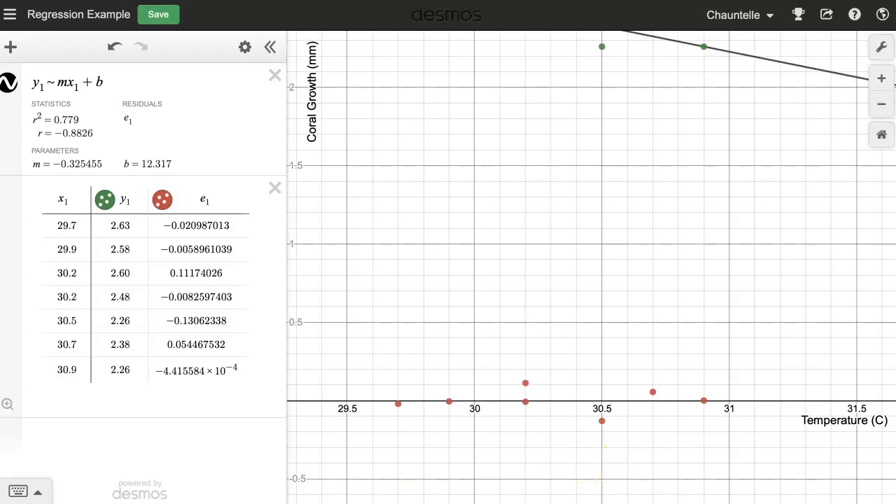
drag(549, 353, 590, 426)
Step: Export the graph with its residual points as a Medium Square PNG image with thin lines
click(826, 15)
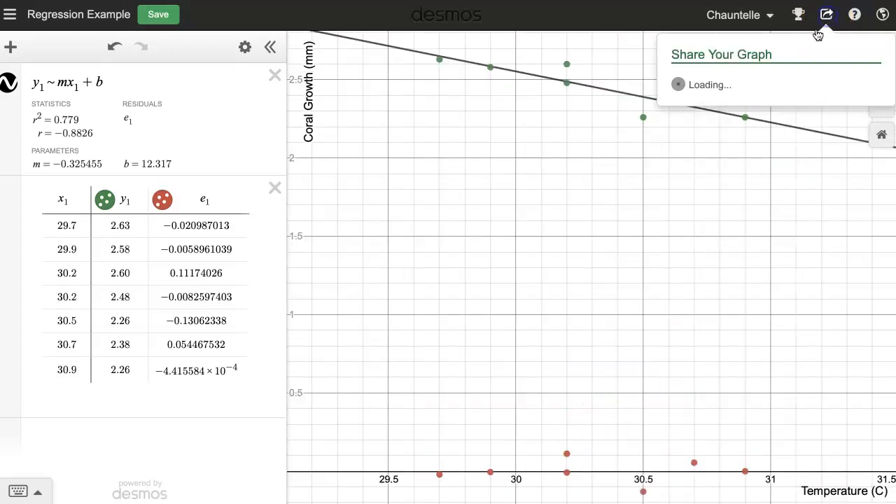
click(761, 137)
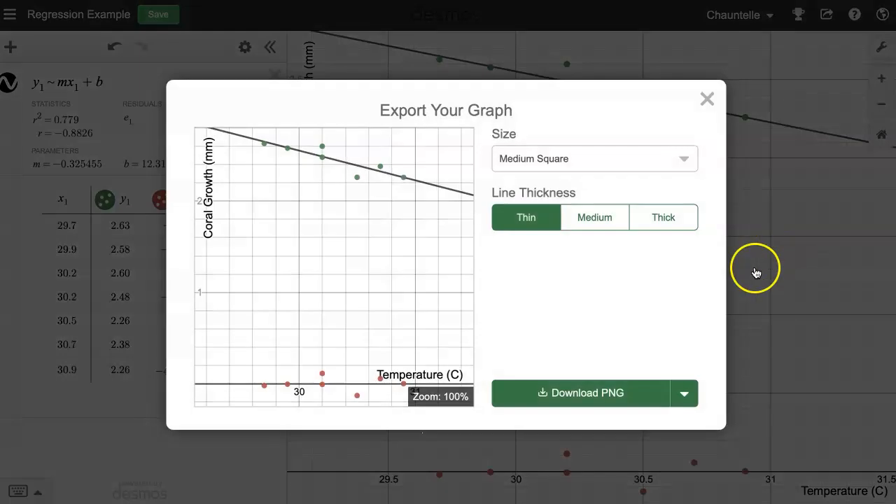
click(585, 396)
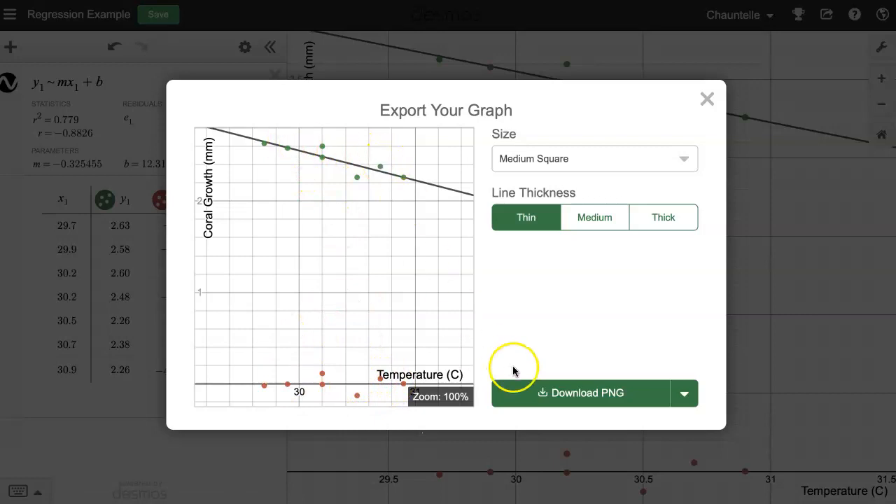
click(592, 395)
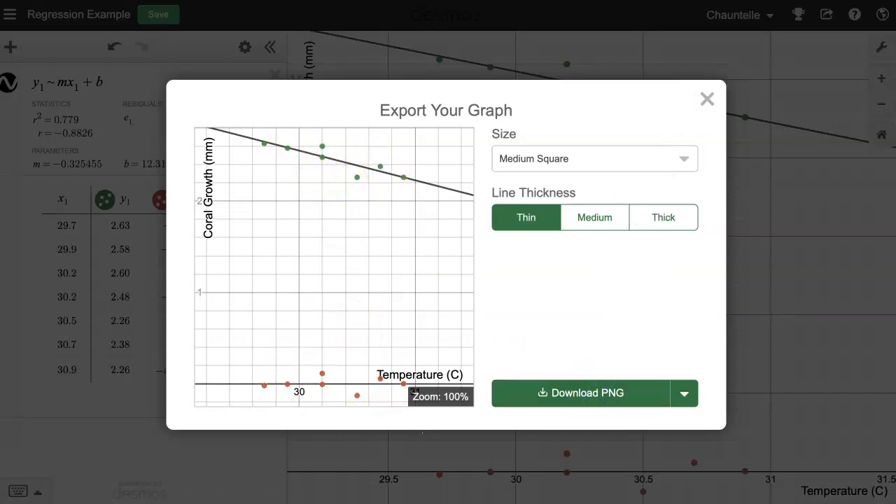
Step: Switch back to the Word worksheet and turn off pen drawing at the blank space under question 6
key(super+Tab)
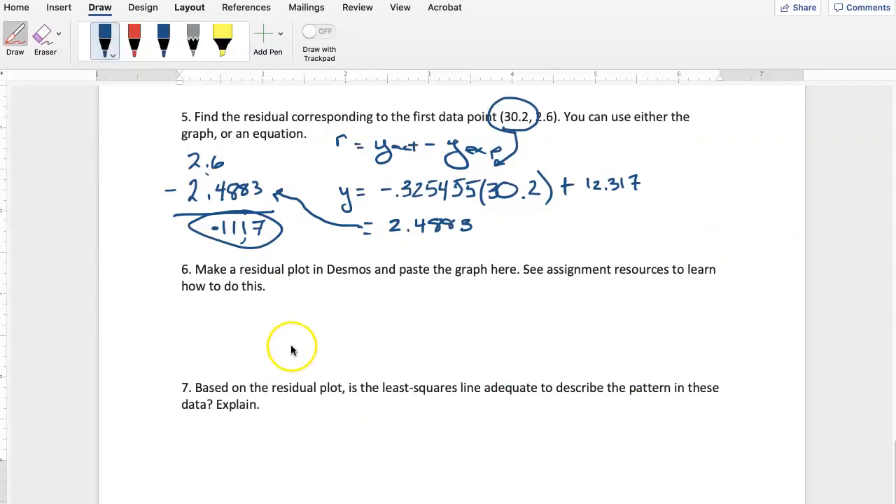
click(179, 318)
click(14, 31)
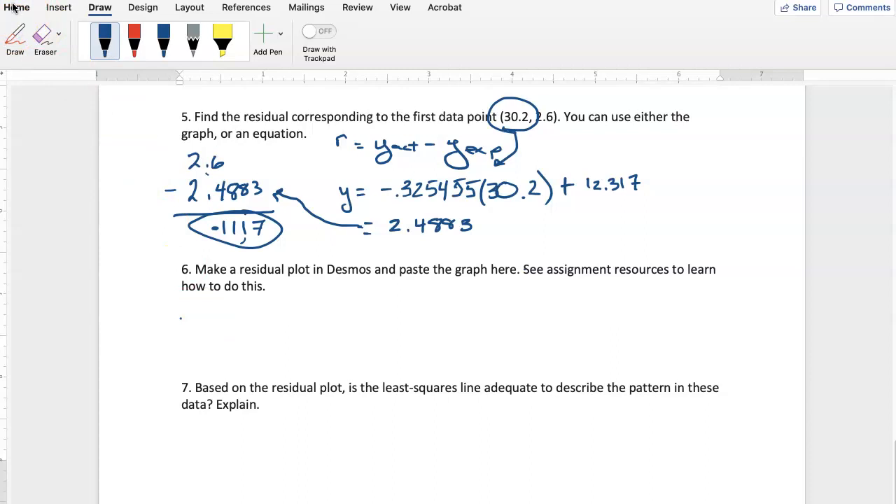
click(16, 7)
Step: Try inserting desmos-graph-2.png from the Downloads folder into the worksheet, and delete the misplaced picture
click(59, 7)
click(123, 33)
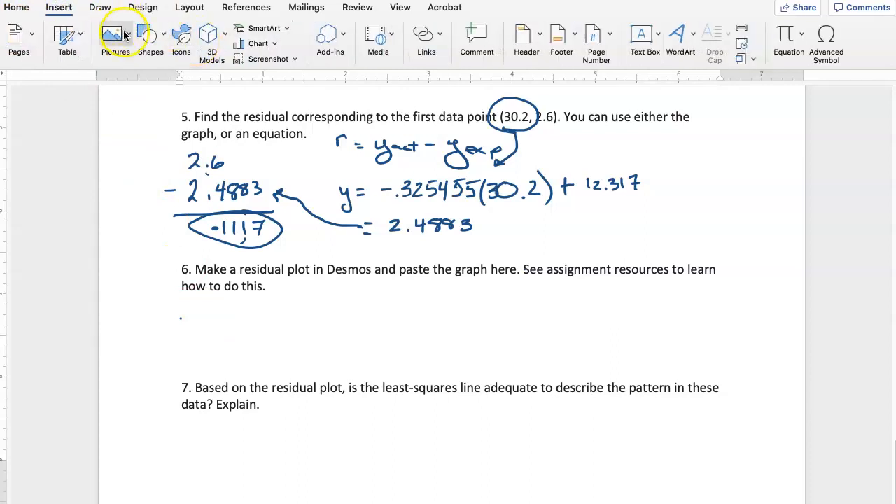
click(160, 74)
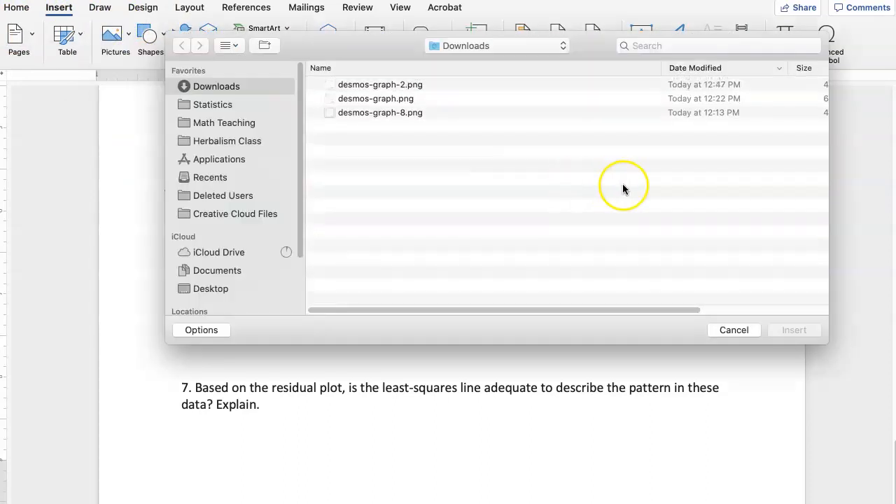
double_click(426, 88)
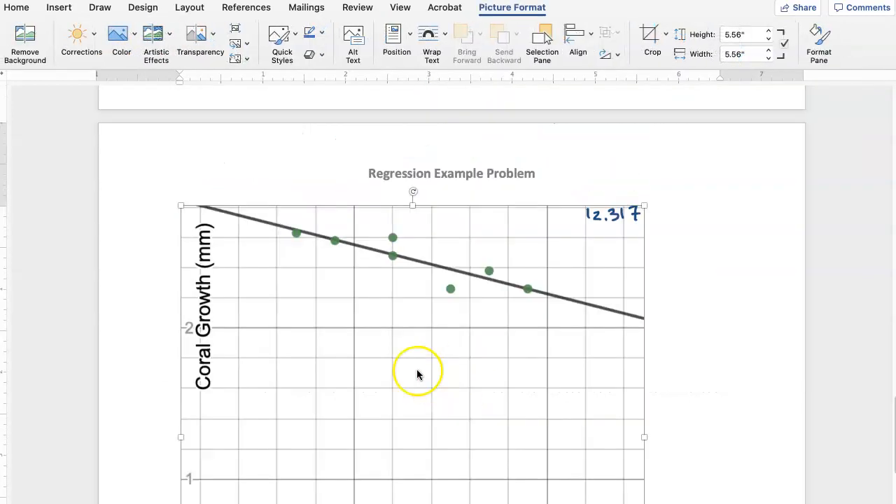
scroll(562, 465, down, 5)
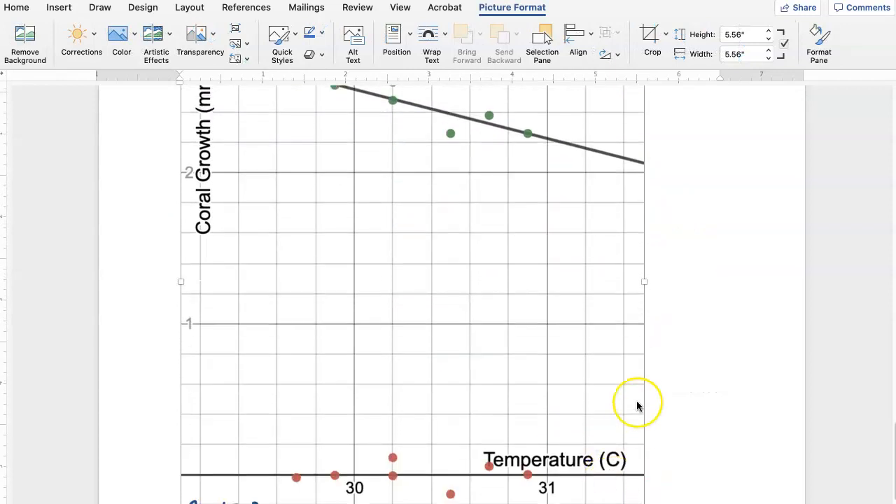
scroll(637, 406, up, 10)
scroll(637, 400, down, 15)
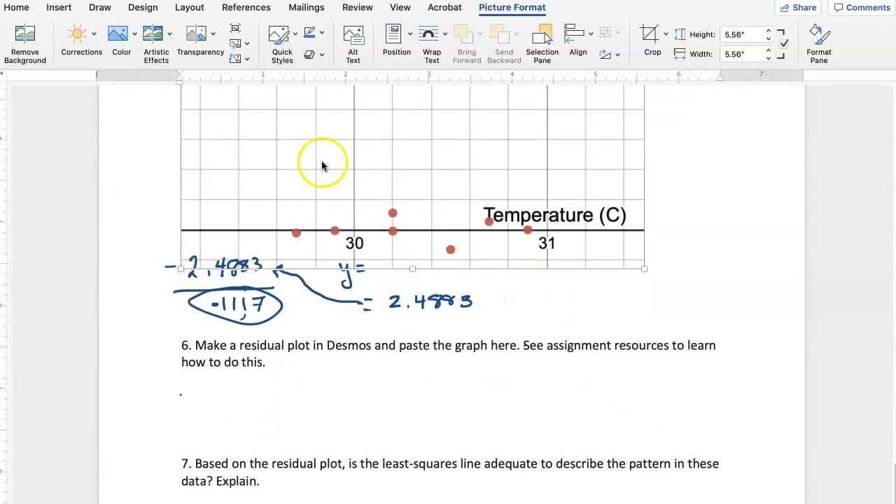
key(Delete)
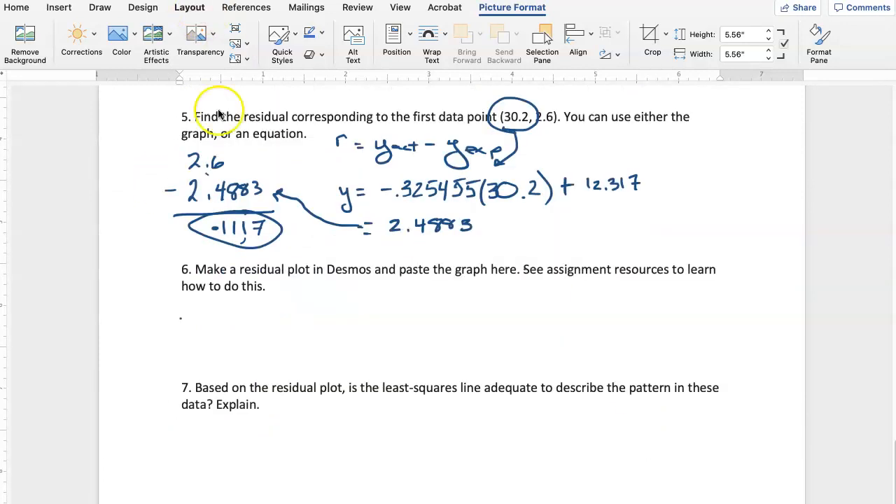
Step: Insert the picture desmos-graph-2.png from the Downloads folder on the blank line below question 6
click(177, 315)
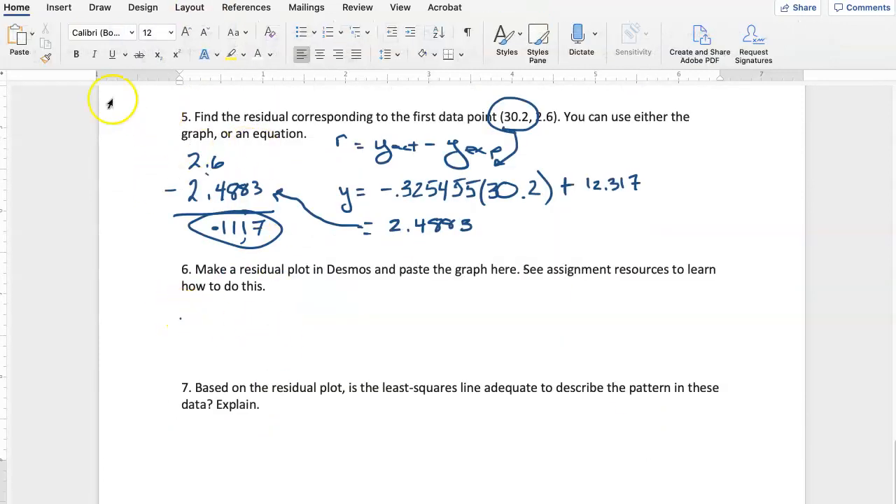
click(59, 7)
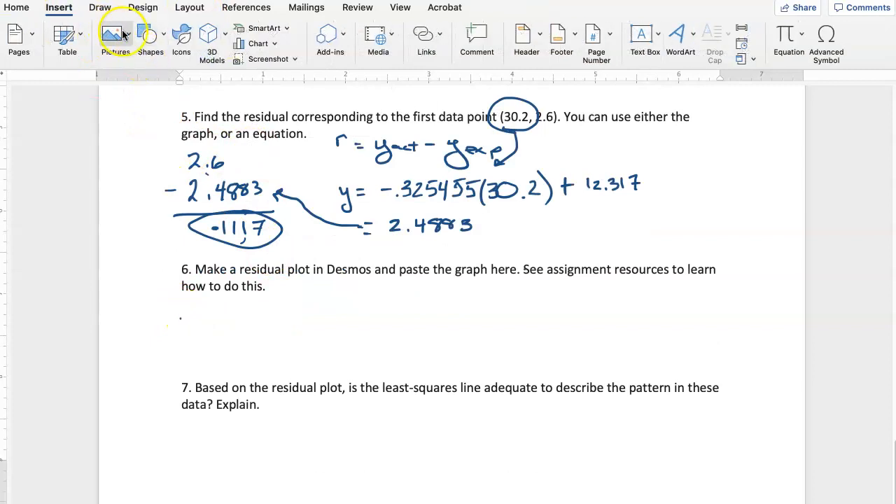
click(129, 35)
click(147, 74)
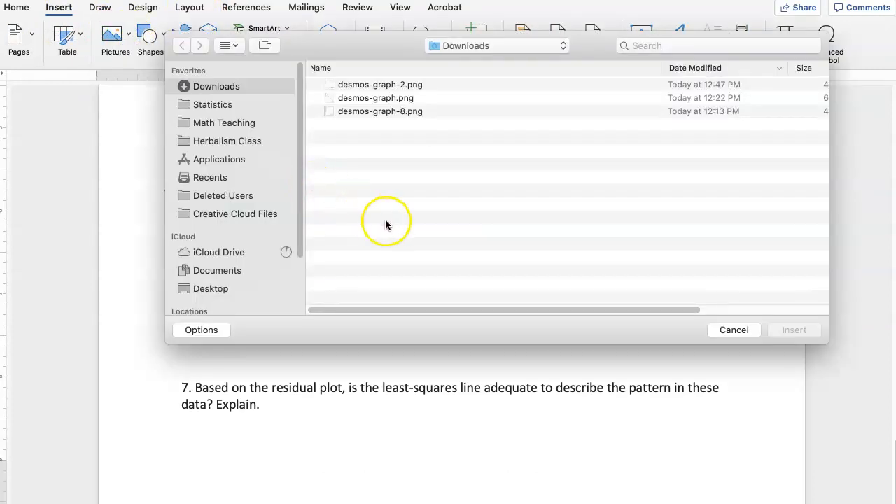
click(382, 87)
click(793, 330)
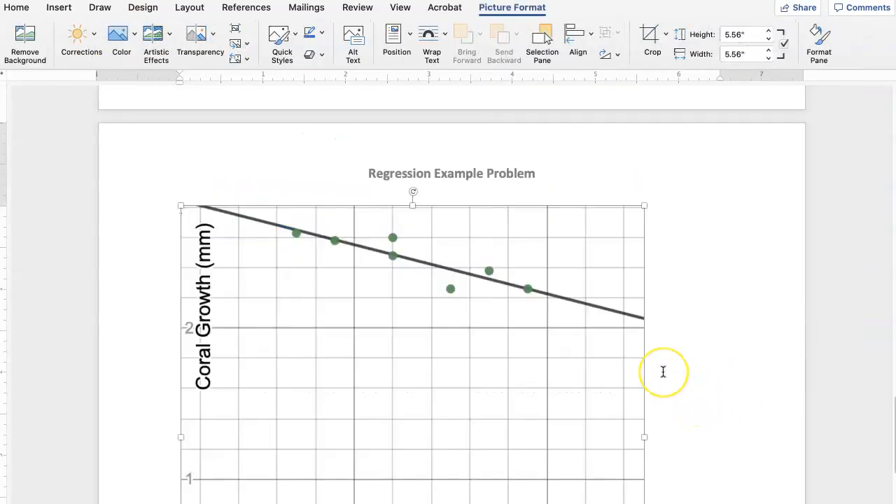
Step: Shrink the inserted graph picture to 1.7" by 1.7" so it fits under question 6, keeping it in line with text
scroll(663, 372, down, 10)
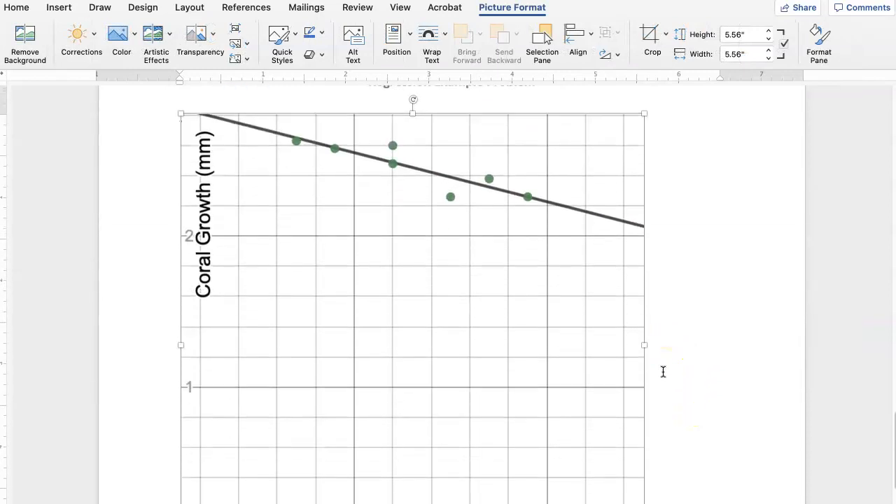
scroll(662, 372, down, 3)
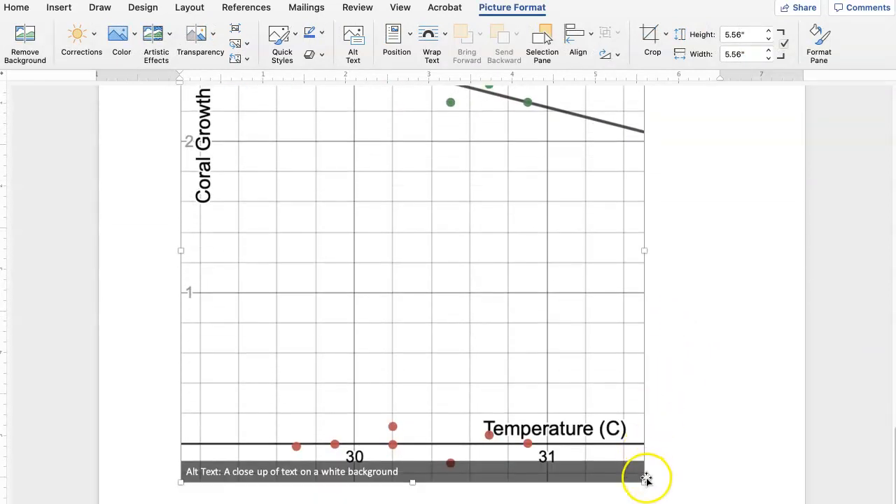
drag(644, 483, 354, 132)
scroll(473, 217, up, 5)
scroll(474, 217, up, 5)
scroll(476, 218, down, 5)
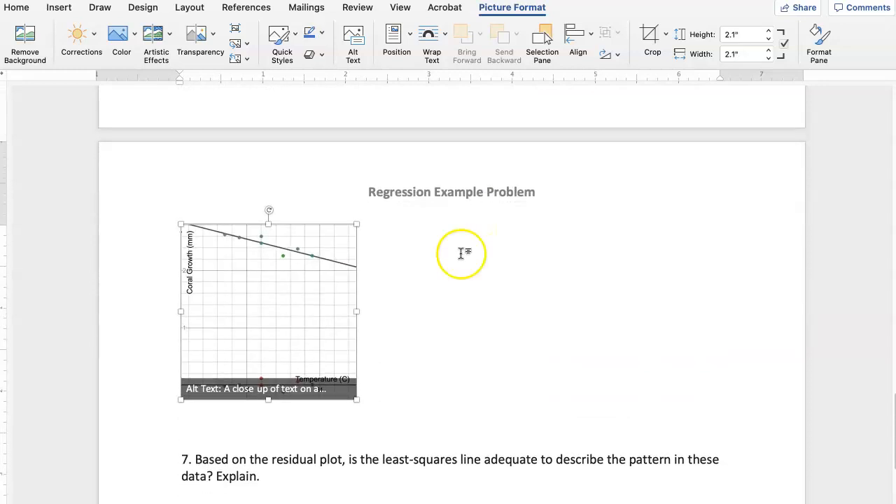
drag(359, 401, 322, 366)
scroll(426, 322, up, 8)
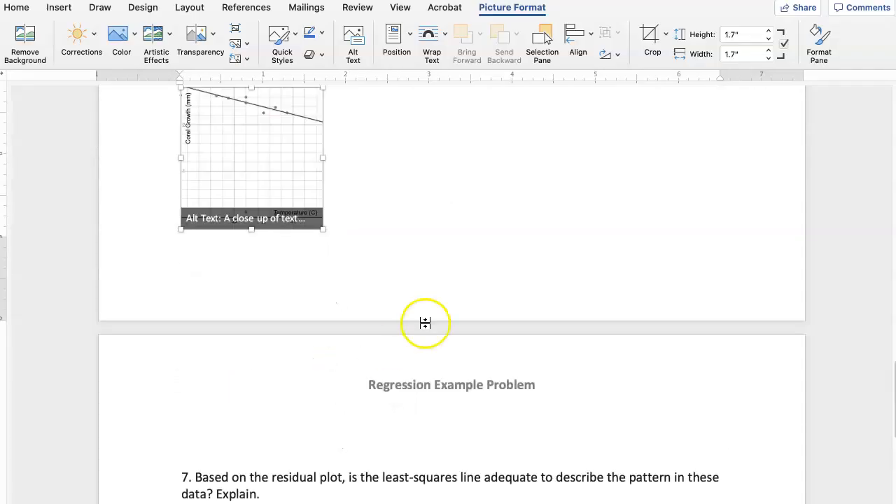
click(445, 35)
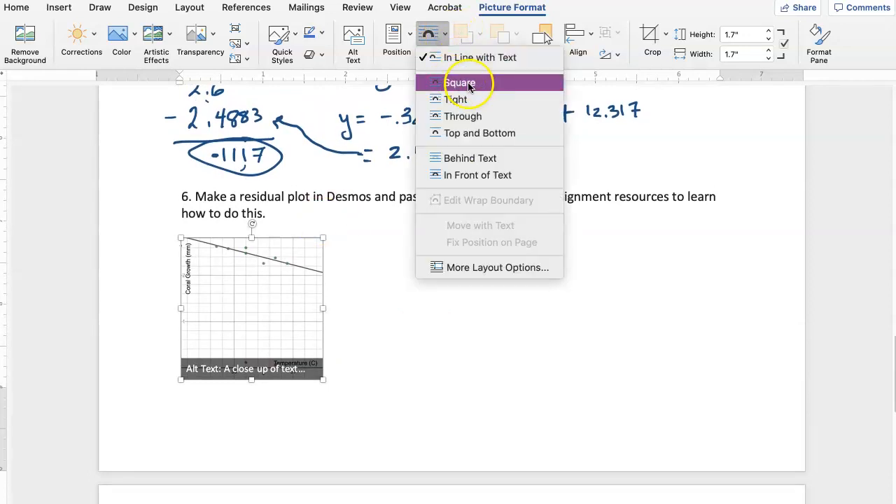
click(411, 353)
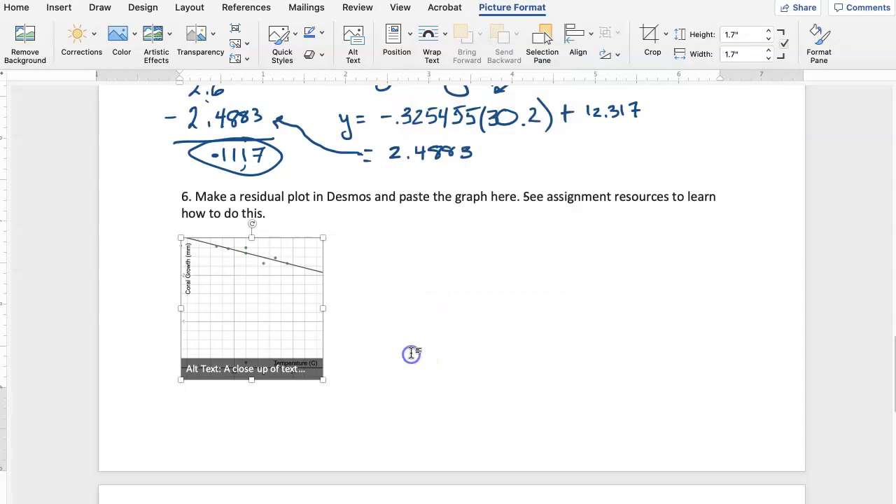
Step: Review the residual plot under question 6 and place the text cursor in the answer space below question 7
scroll(427, 343, down, 2)
scroll(432, 341, down, 5)
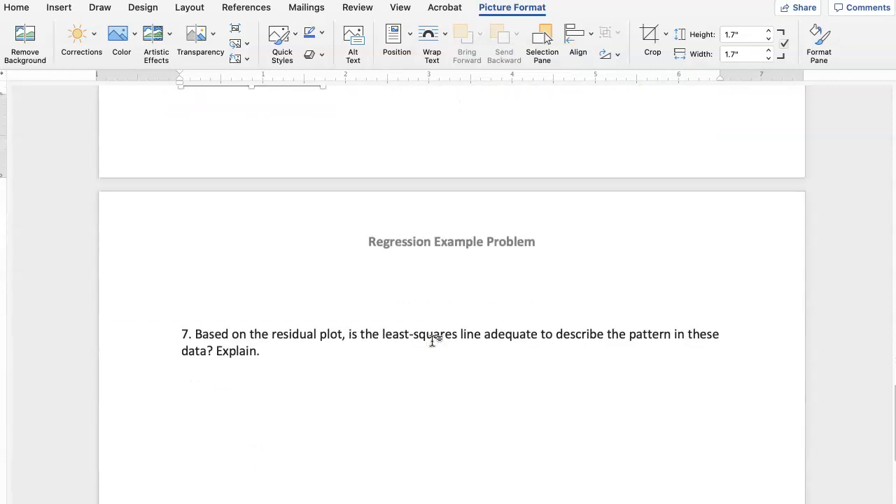
click(215, 369)
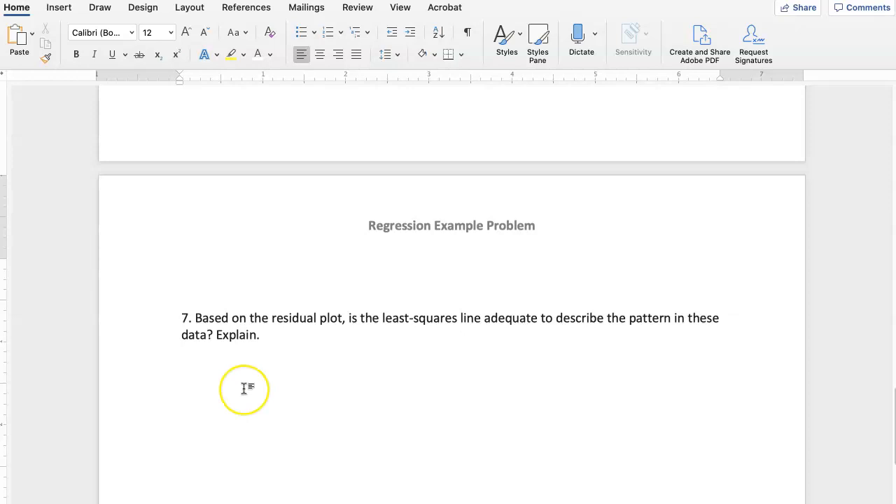
scroll(244, 386, up, 5)
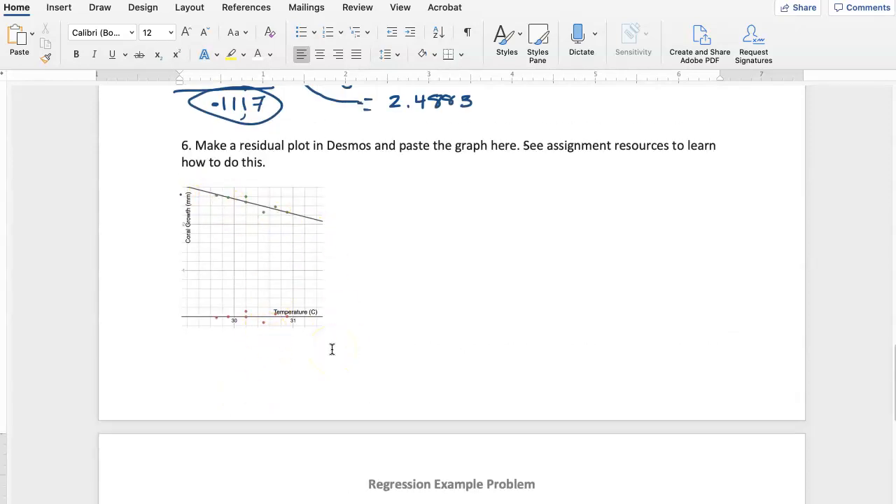
scroll(332, 349, down, 4)
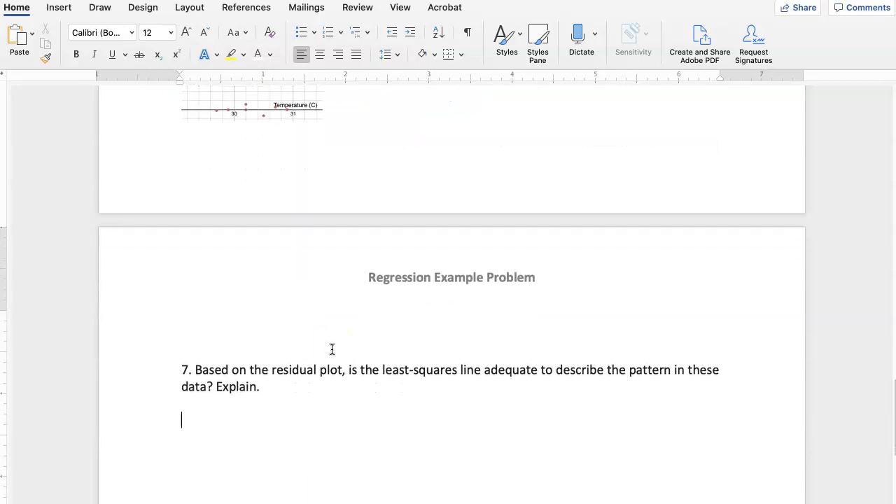
scroll(331, 349, down, 2)
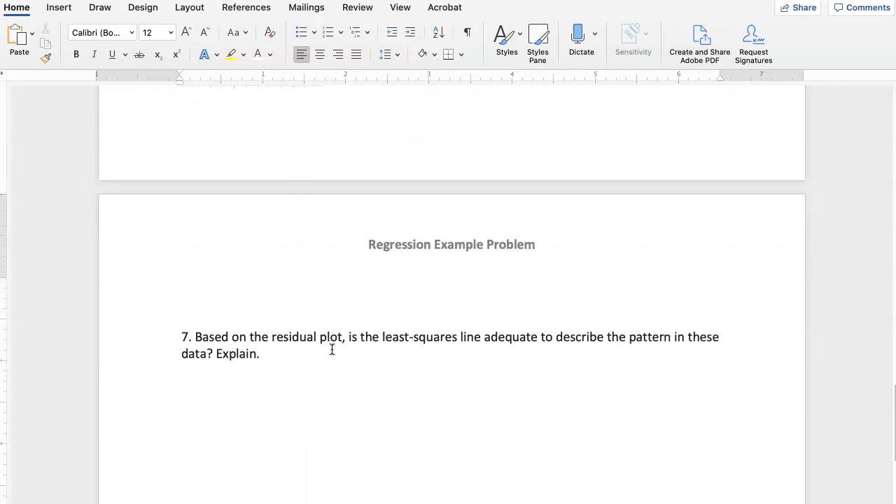
scroll(332, 349, down, 1)
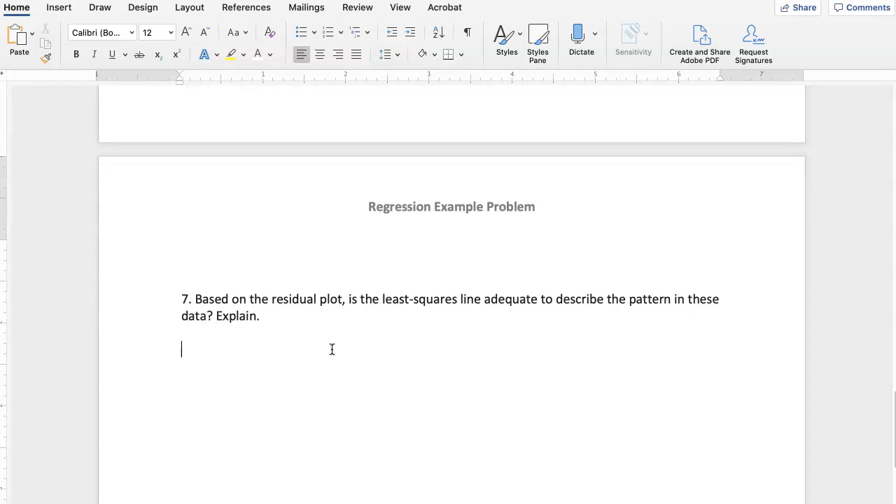
click(309, 363)
click(308, 362)
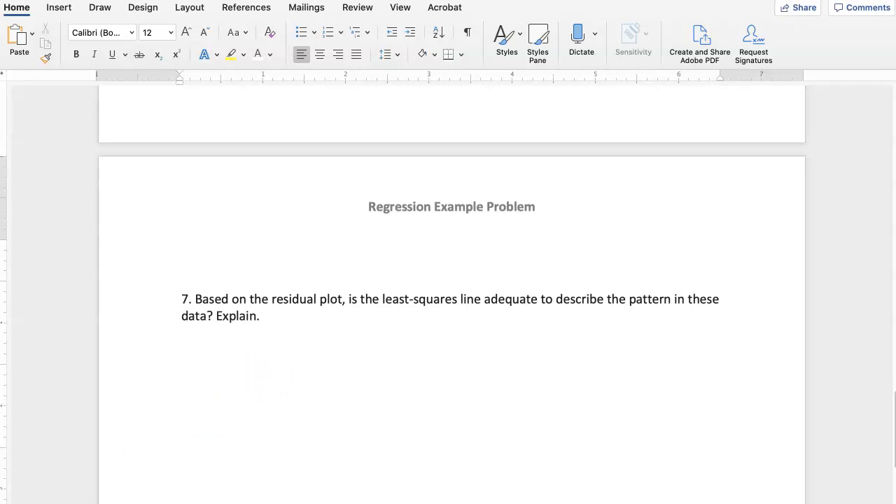